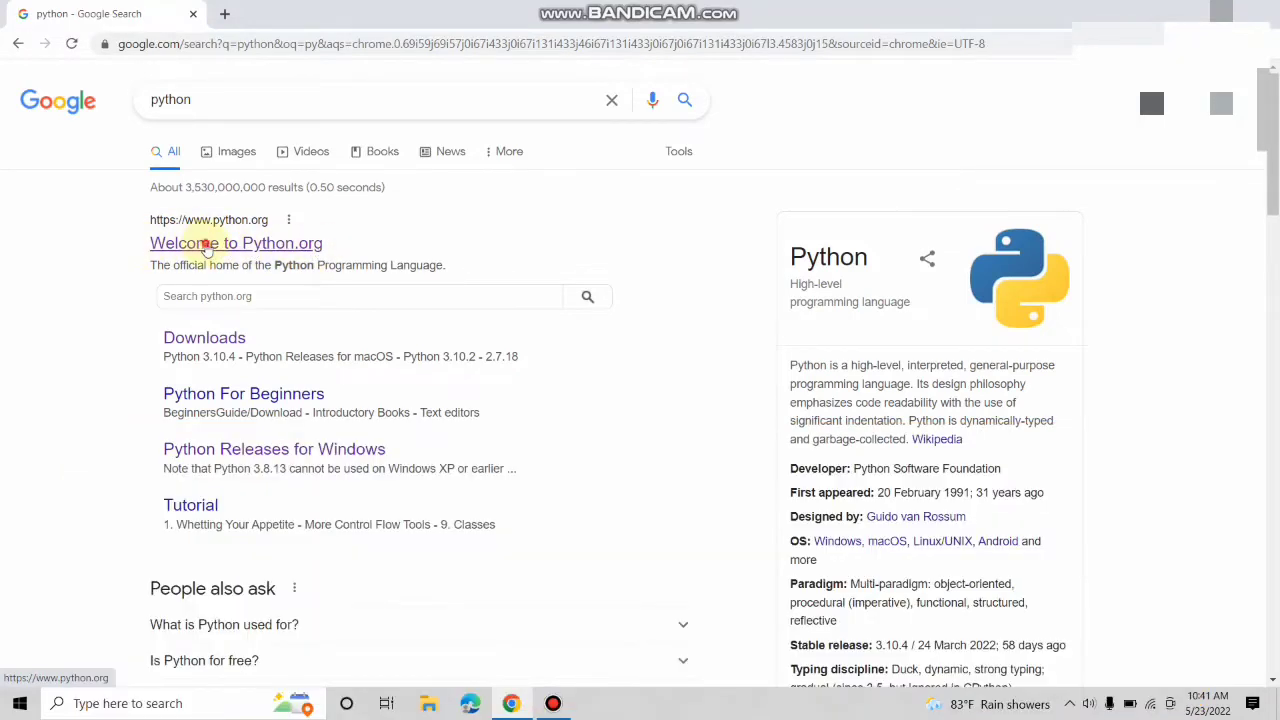
- Open the official Python website from the search results and go to its page of all releases
click(205, 246)
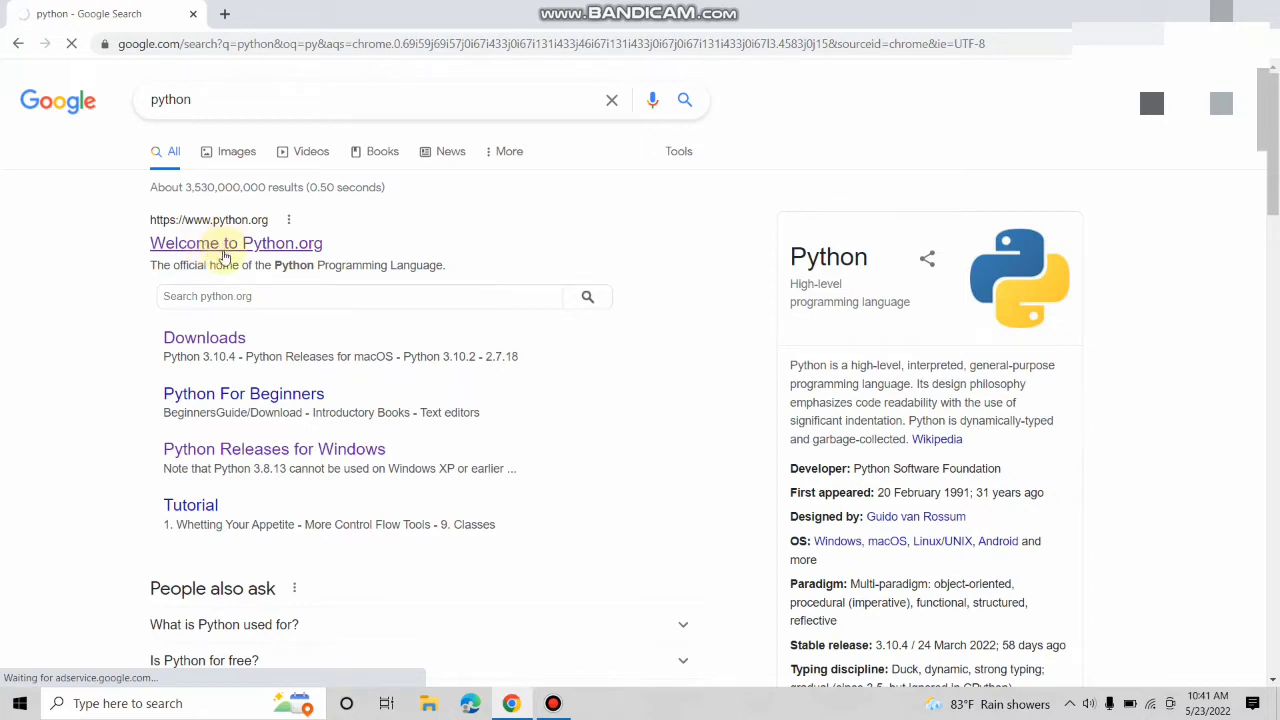
click(225, 245)
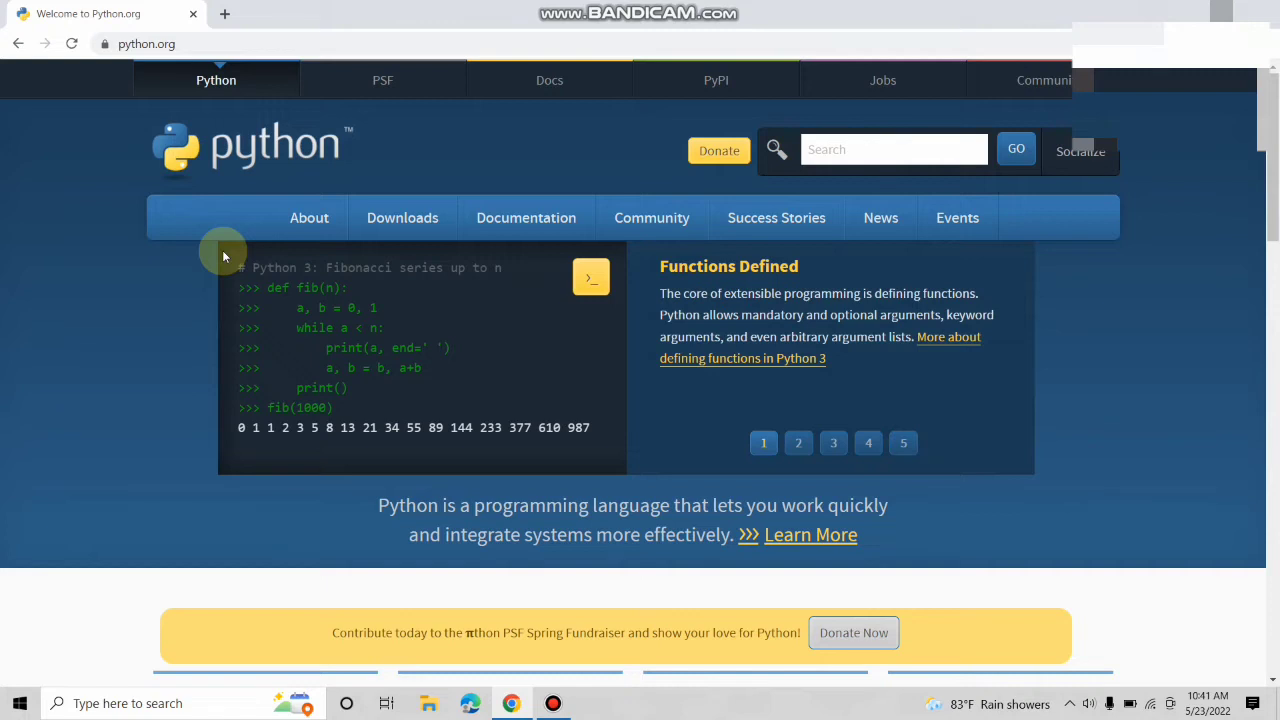
mouse_move(440, 217)
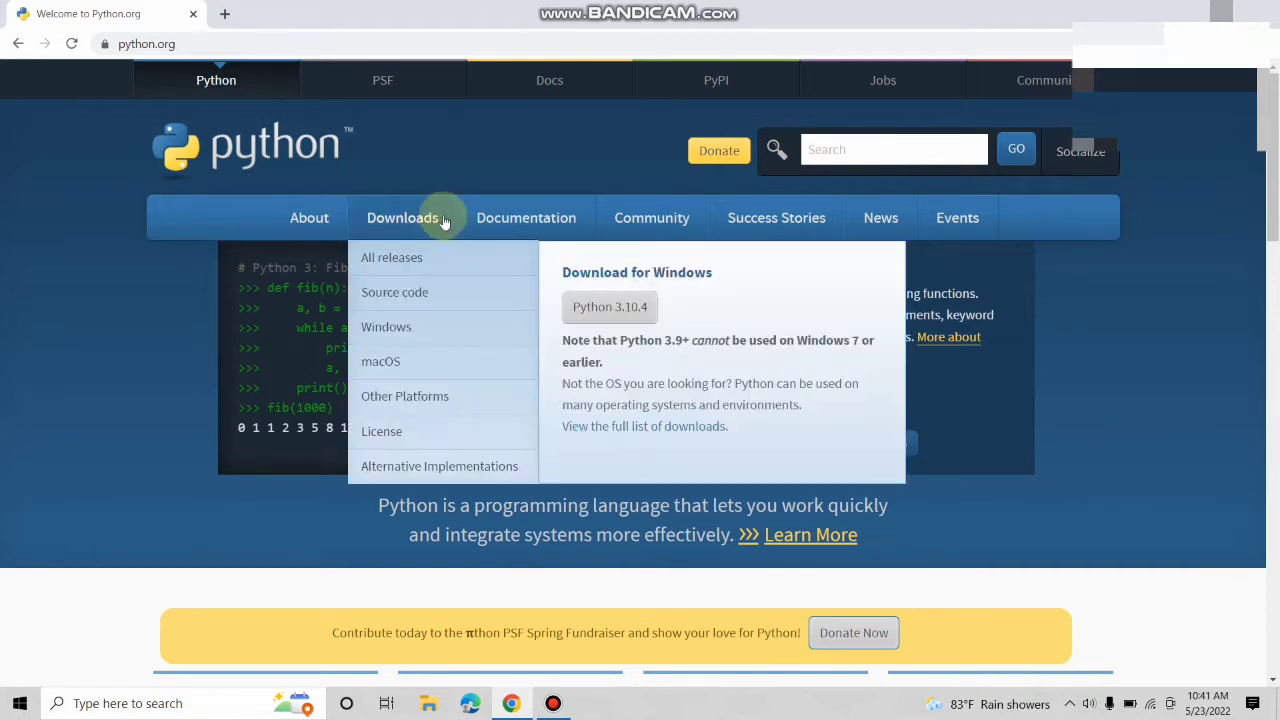
click(408, 254)
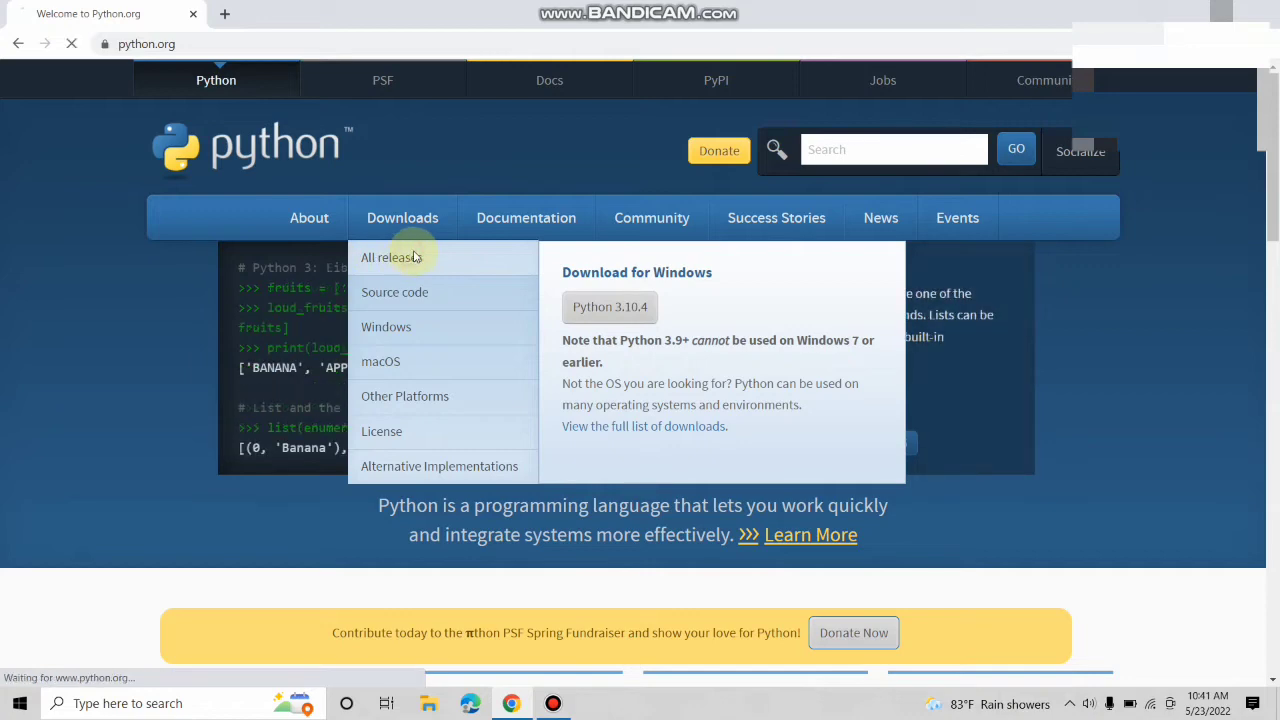
- Find Python 3.9.6 in the list of specific releases and open its download page
scroll(460, 345, down, 5)
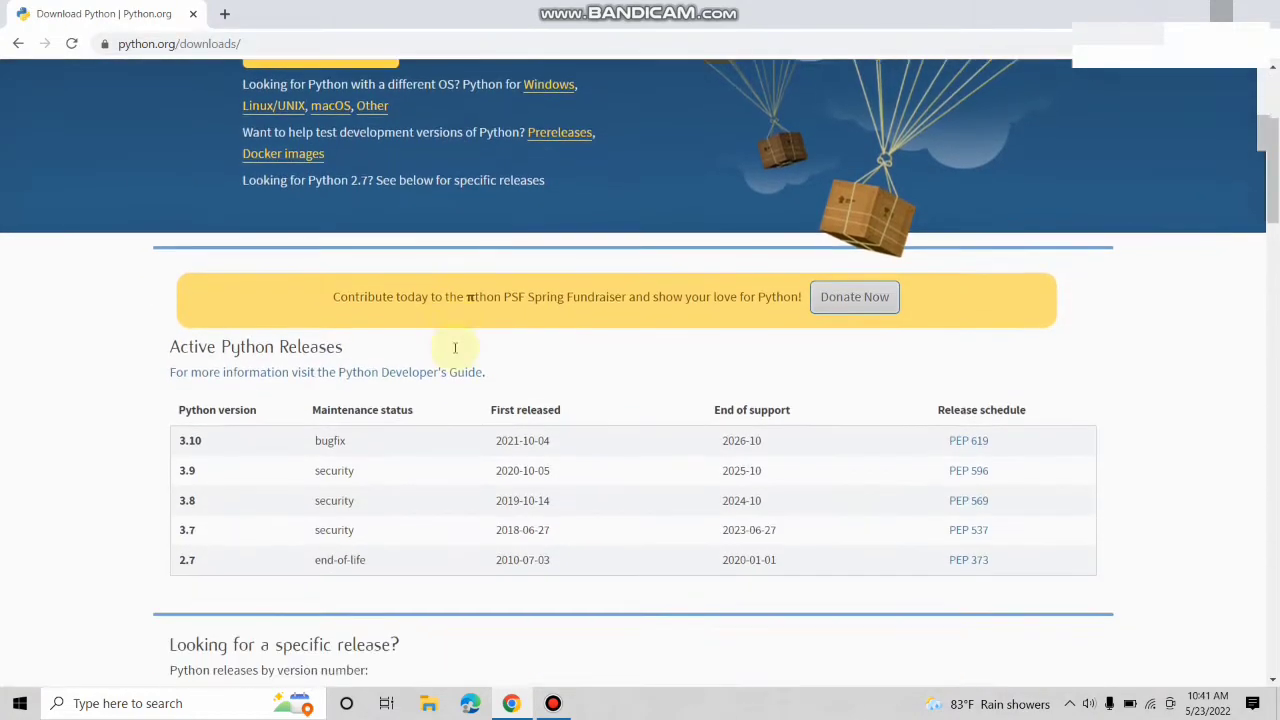
scroll(462, 348, down, 2)
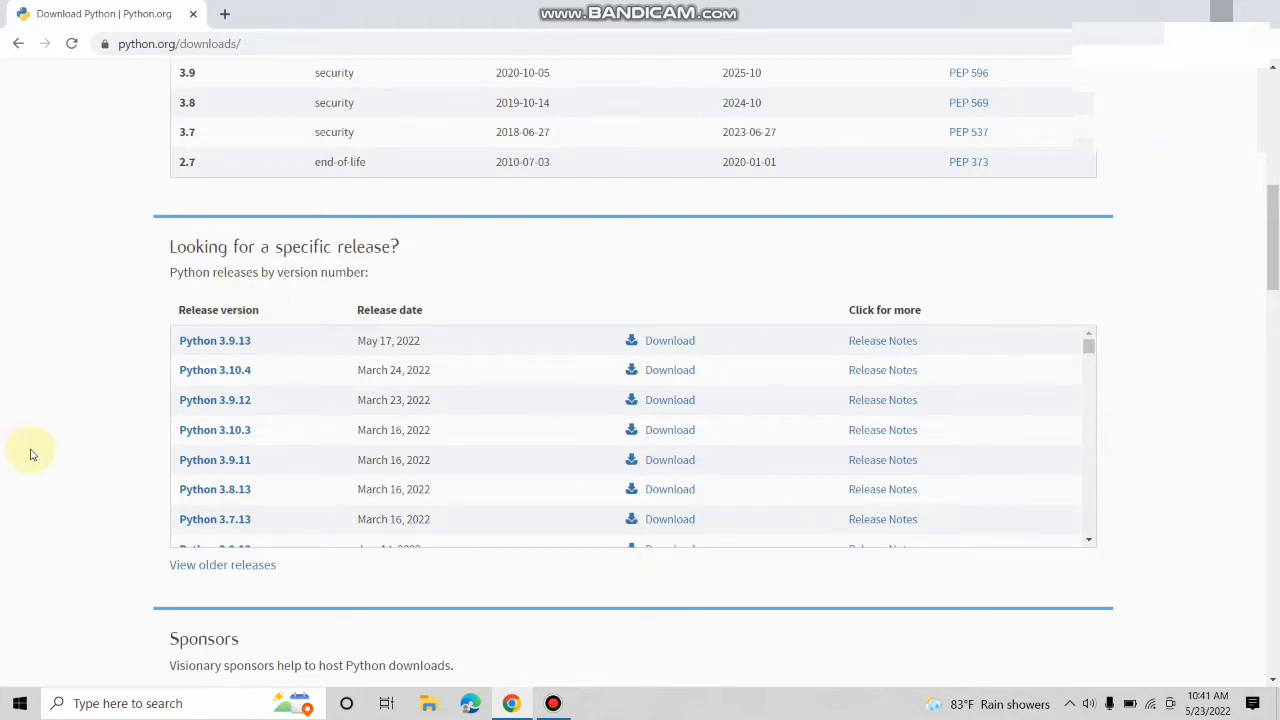
scroll(274, 530, down, 3)
scroll(274, 530, down, 1)
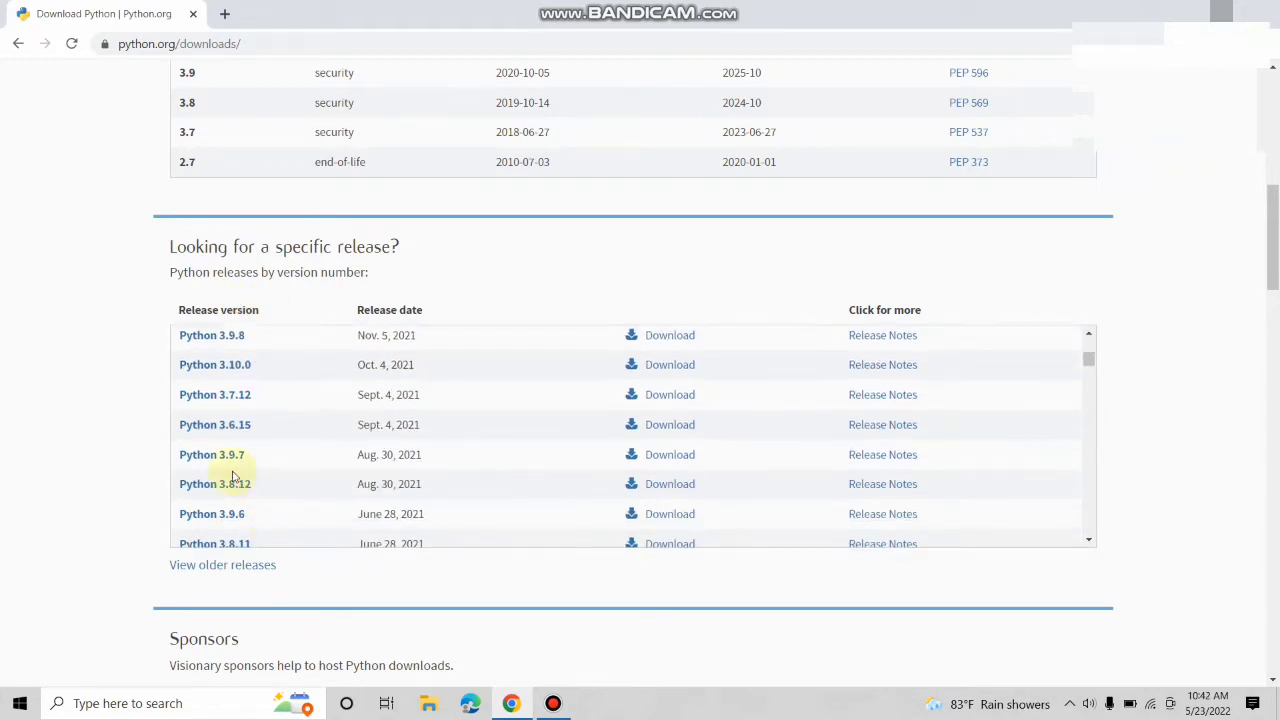
click(634, 519)
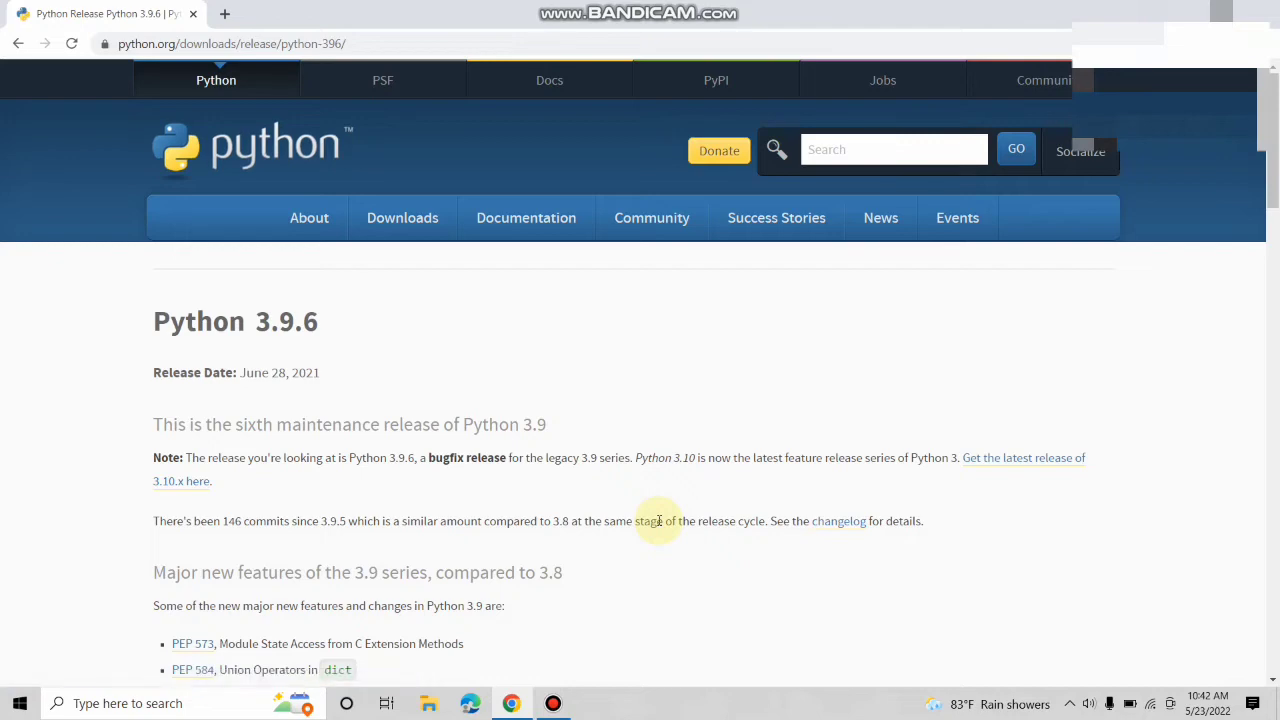
- Download the 64-bit Windows installer from the Python 3.9.6 release files
scroll(665, 517, down, 5)
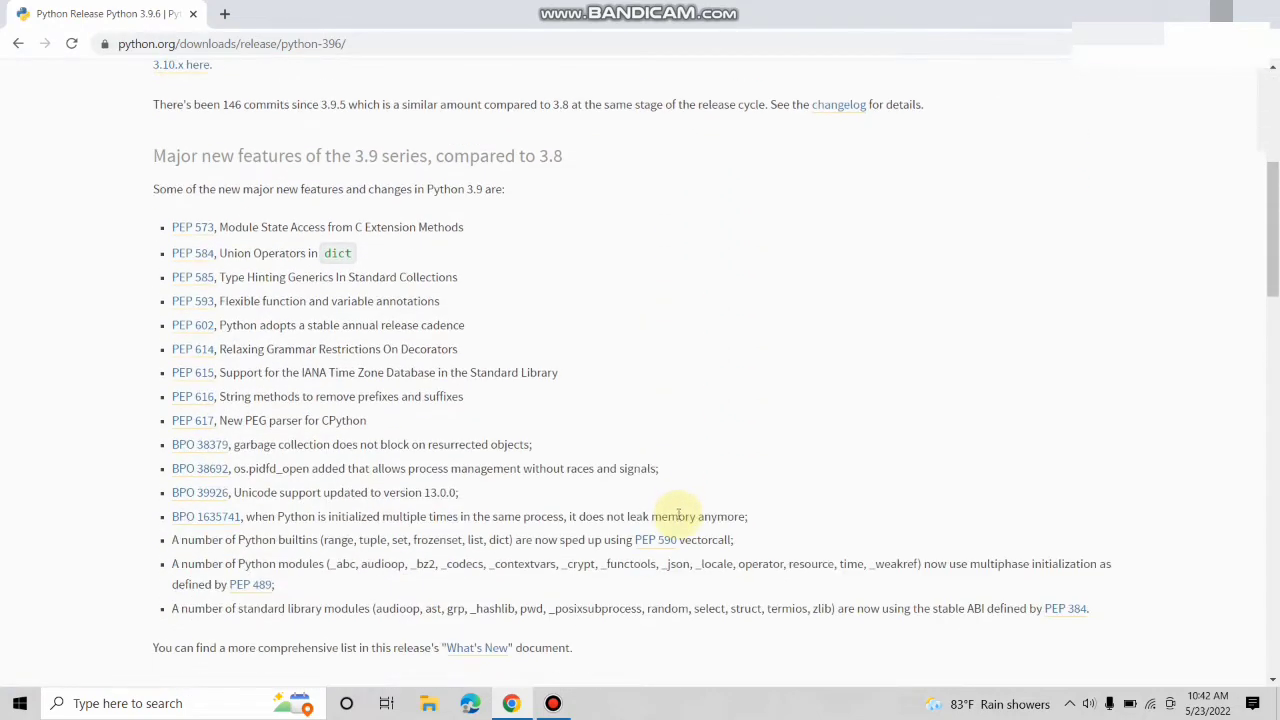
scroll(678, 513, down, 2)
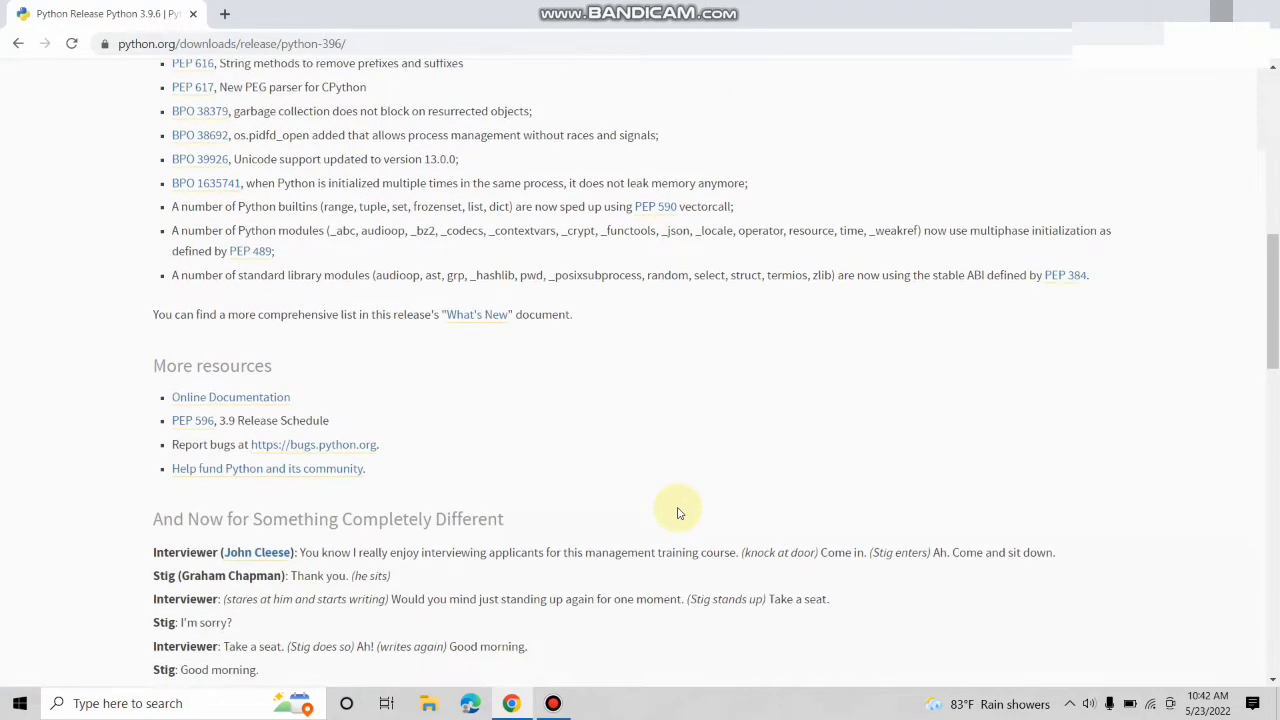
scroll(678, 513, down, 7)
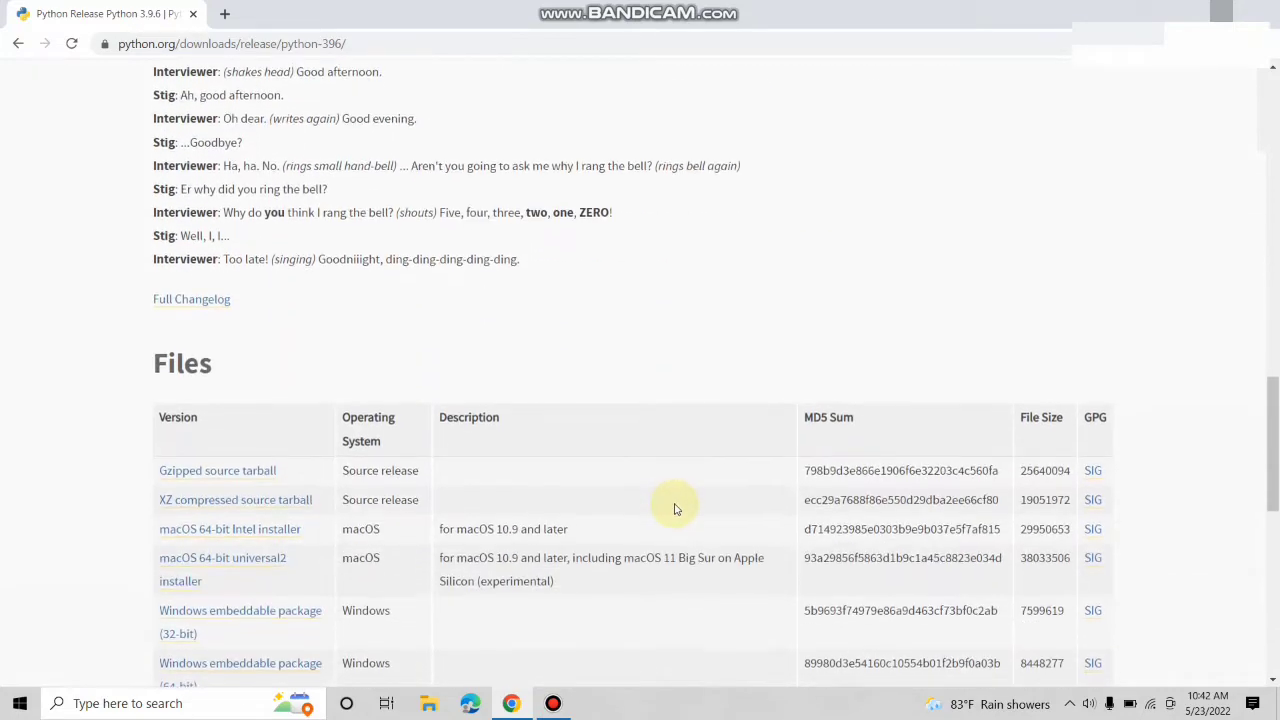
scroll(676, 509, down, 3)
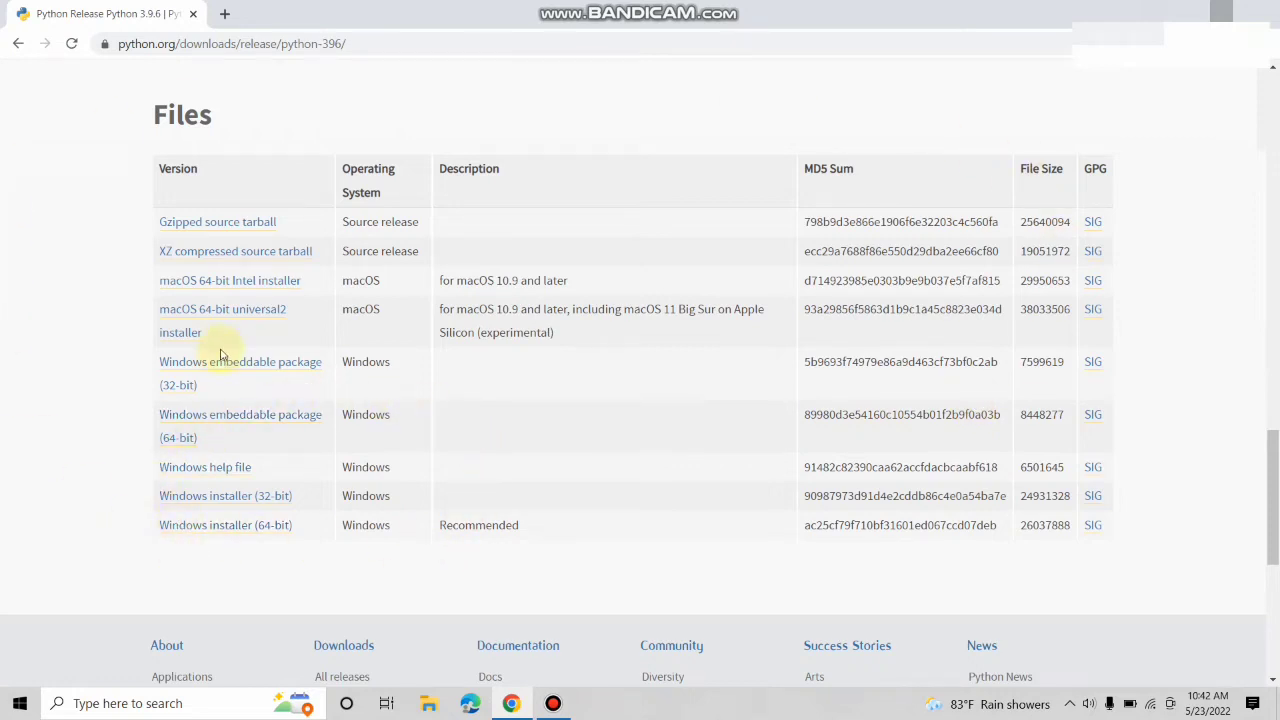
click(236, 531)
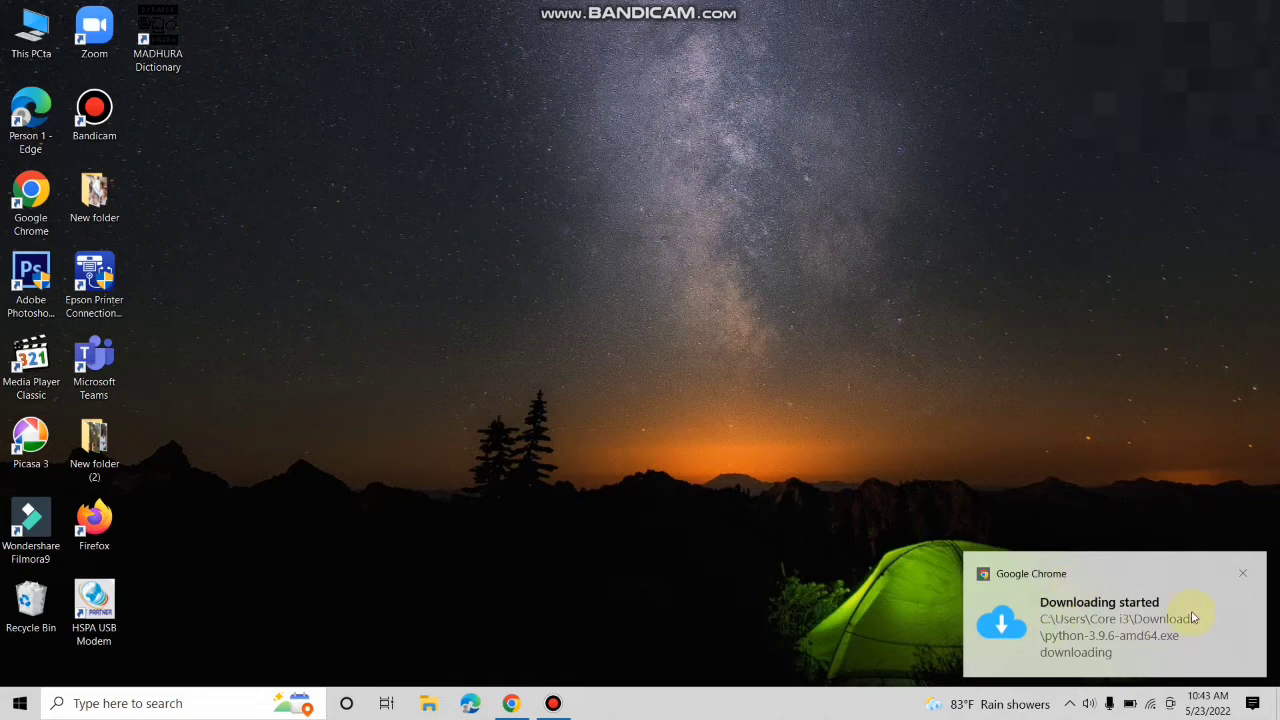
- Run the python-3.9.6-amd64 installer from the Downloads folder in File Explorer and allow it through the security warning
click(429, 703)
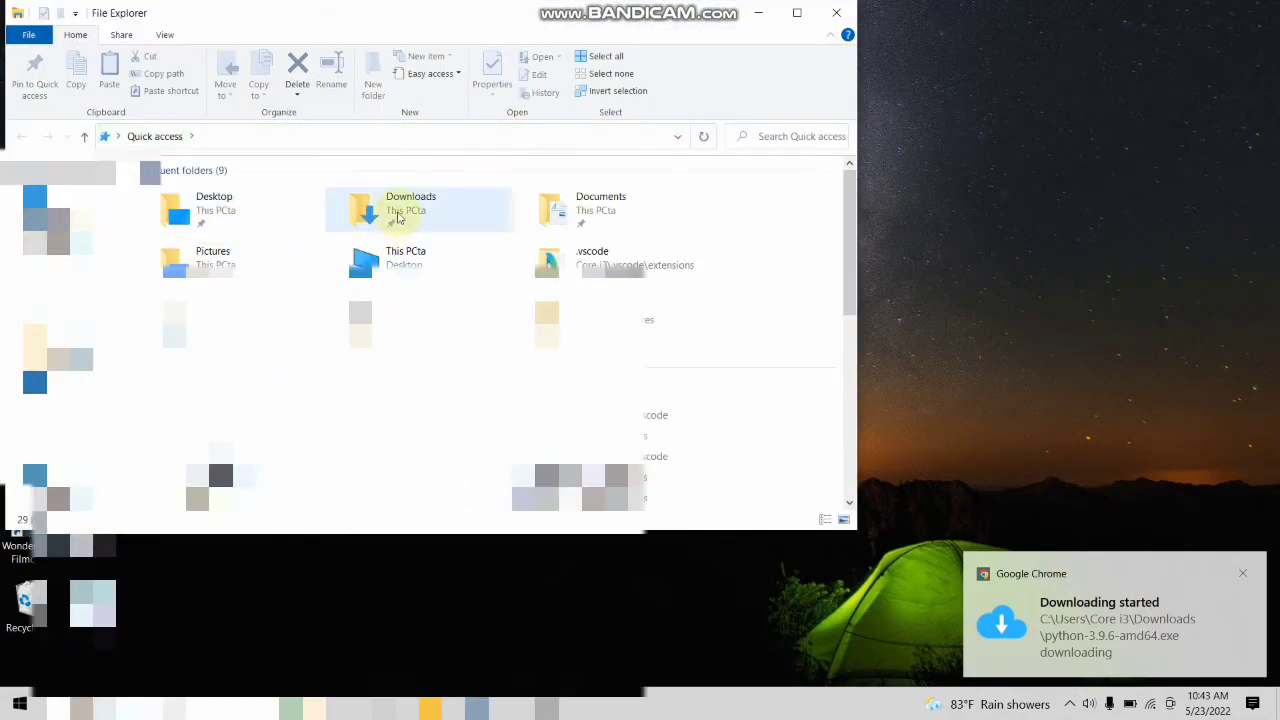
double_click(397, 214)
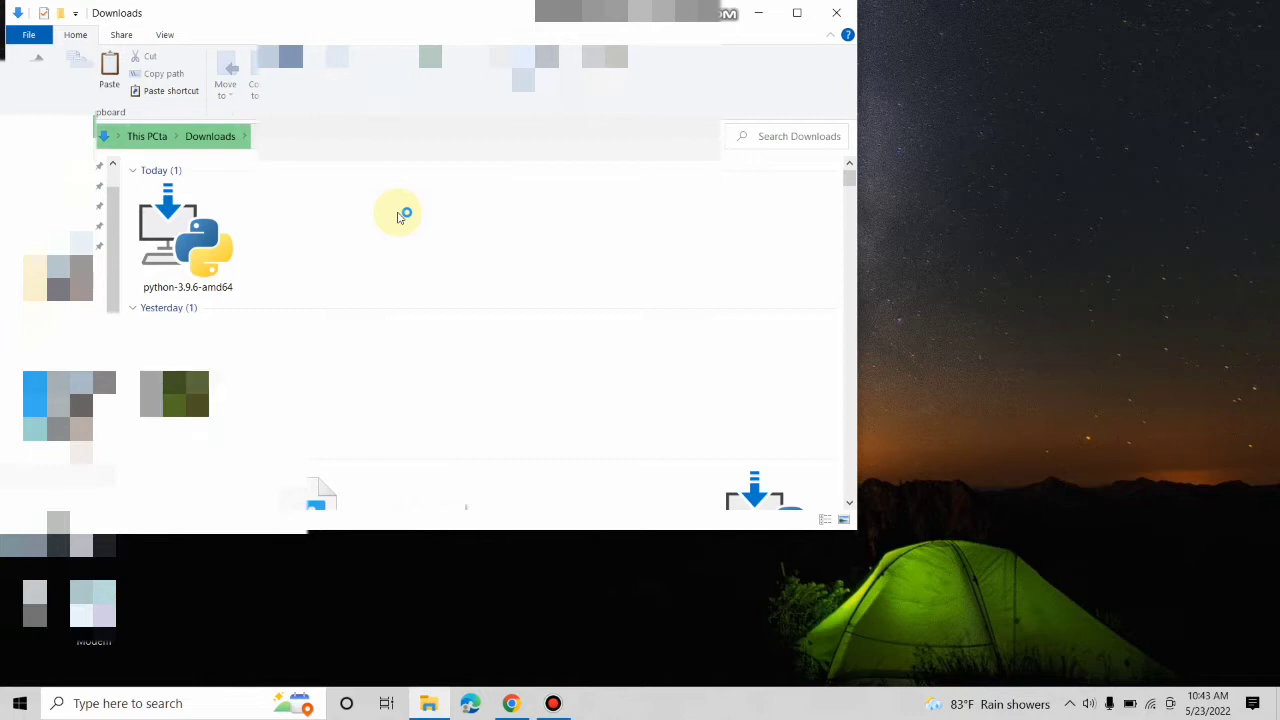
click(183, 224)
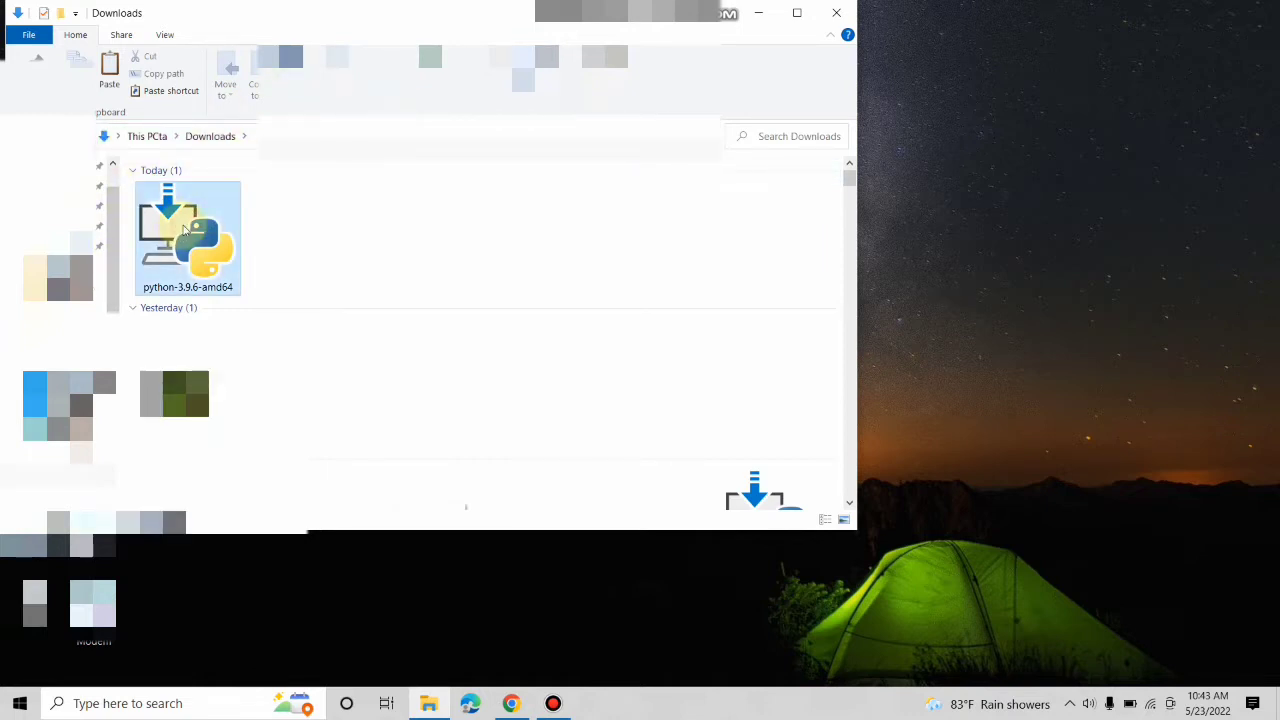
double_click(183, 228)
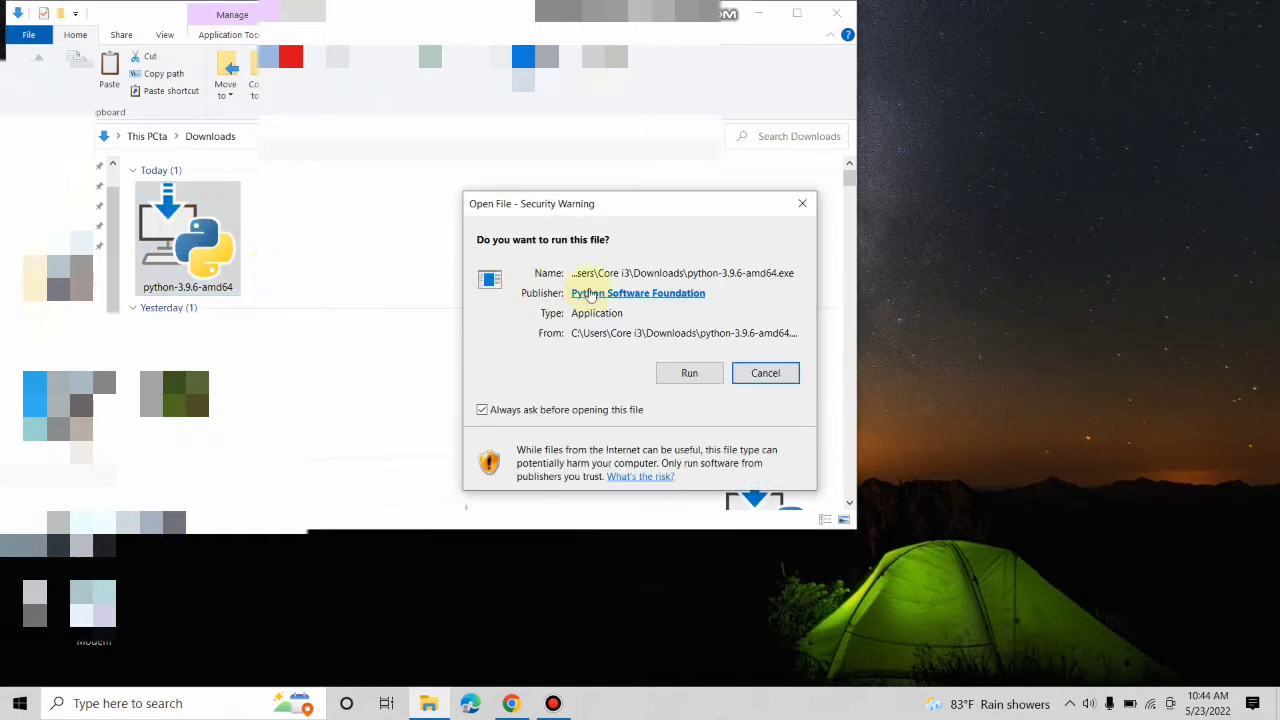
click(691, 373)
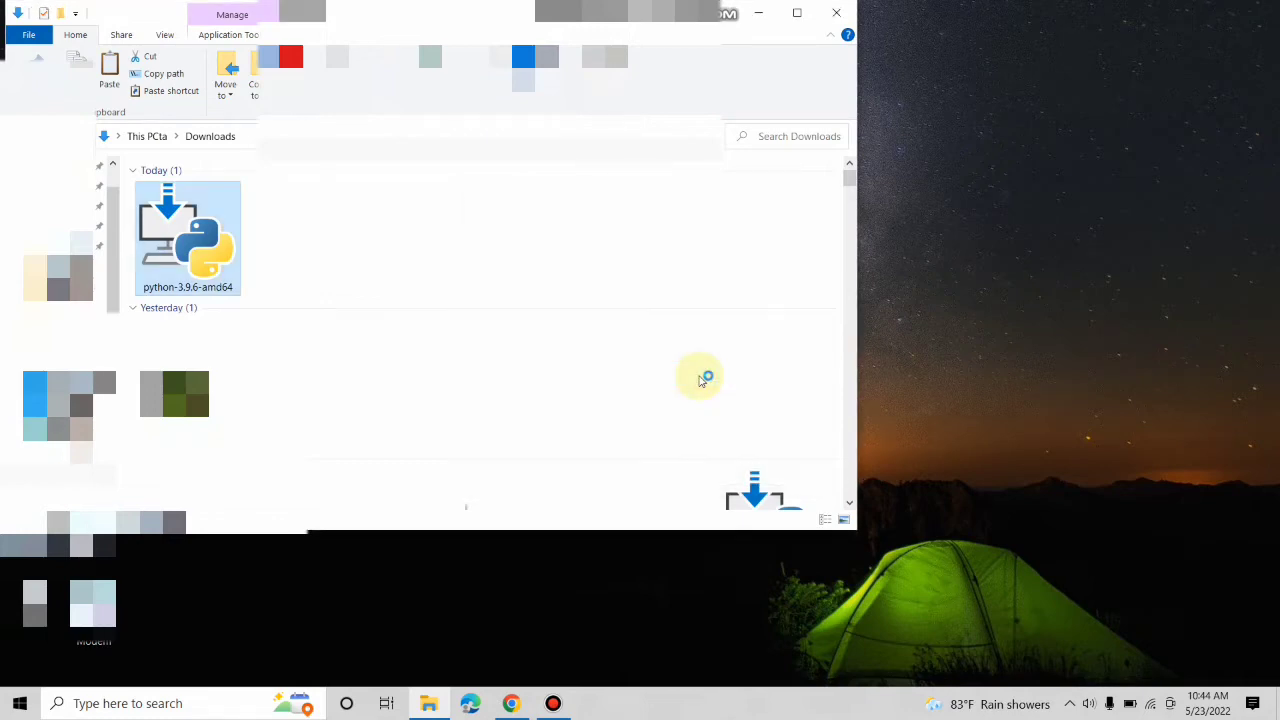
- Minimize File Explorer, install Python 3.9.6 (64-bit) with the default settings, and minimize the setup window once finished
click(758, 13)
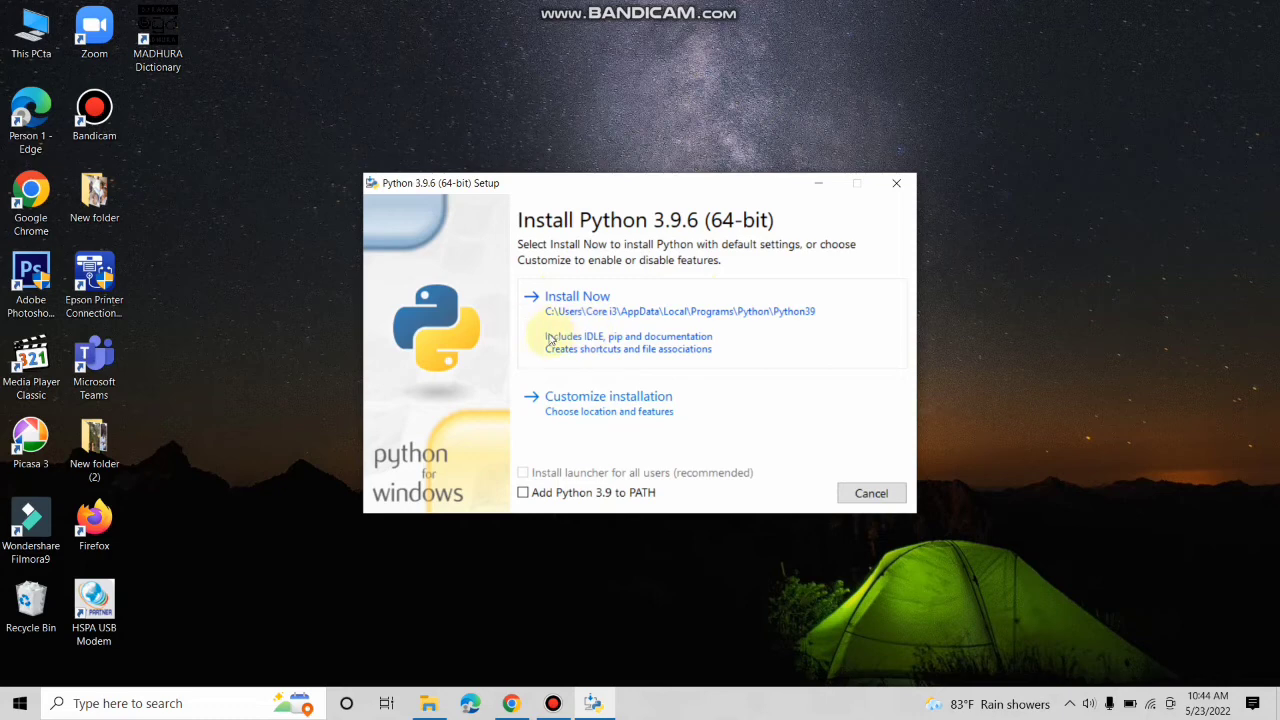
click(571, 317)
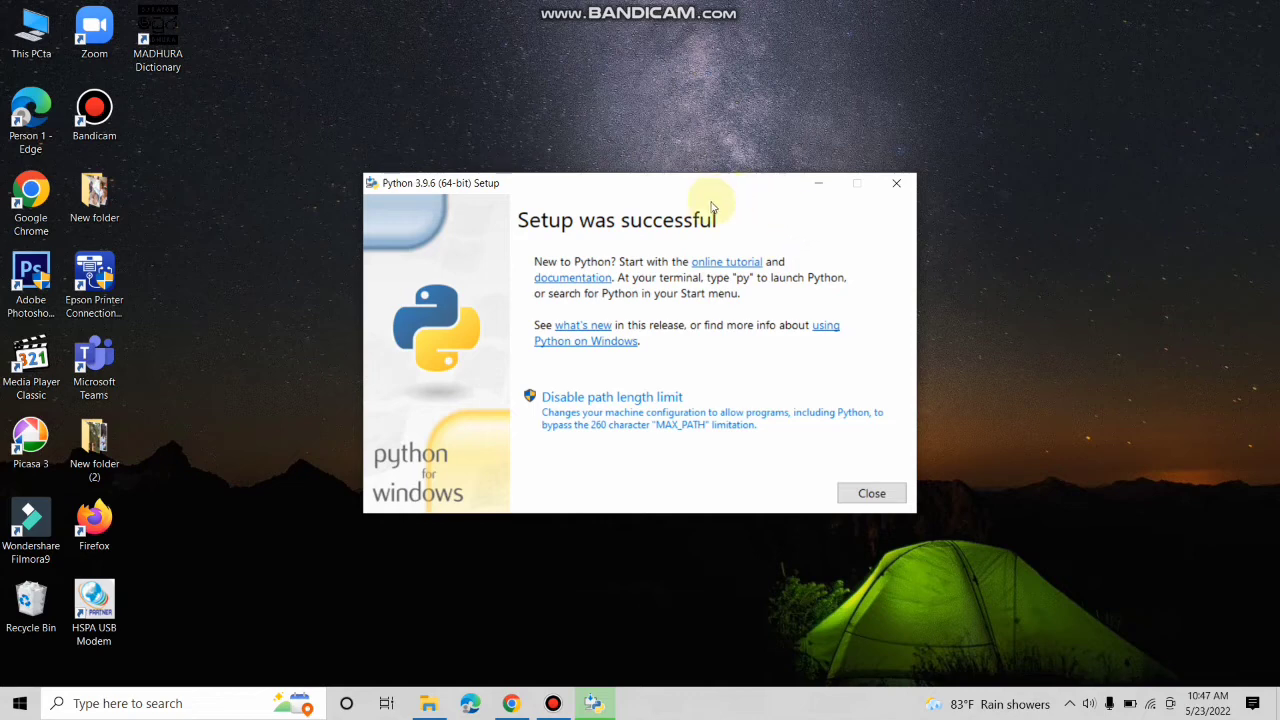
click(819, 185)
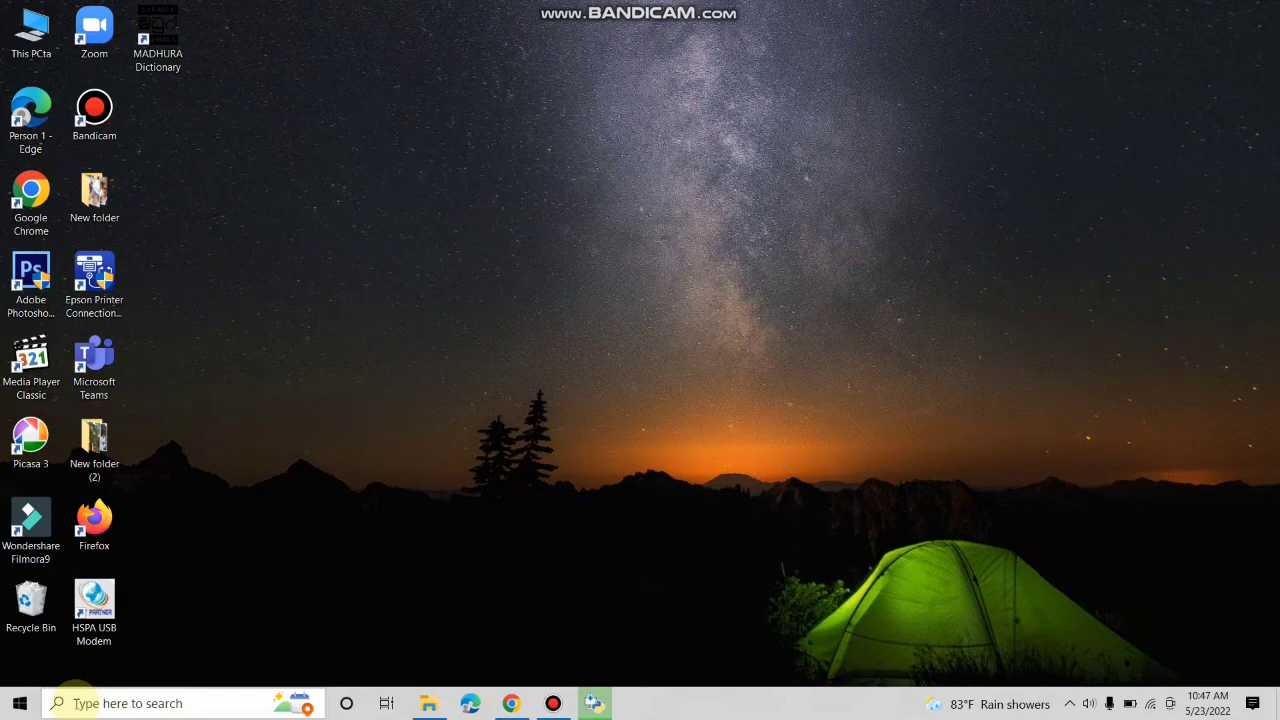
- Search Windows for "python" and launch IDLE (Python 3.9 64-bit)
click(77, 704)
text(python)
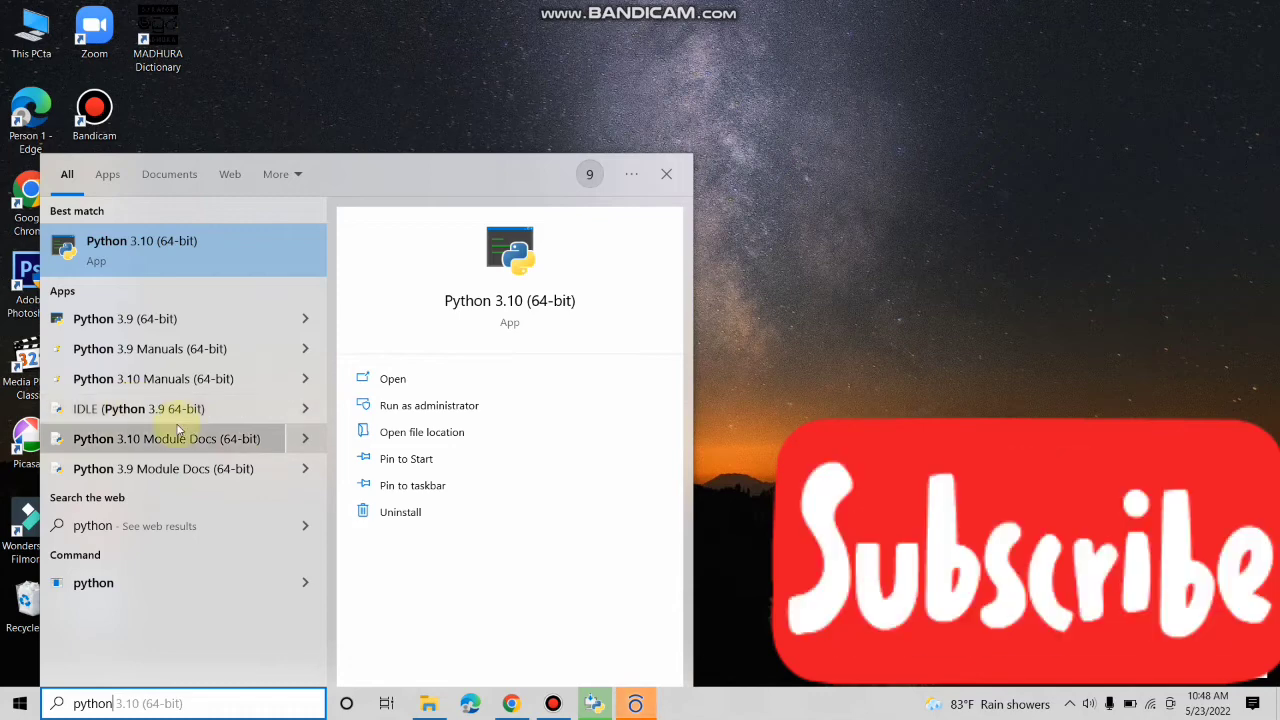
click(232, 409)
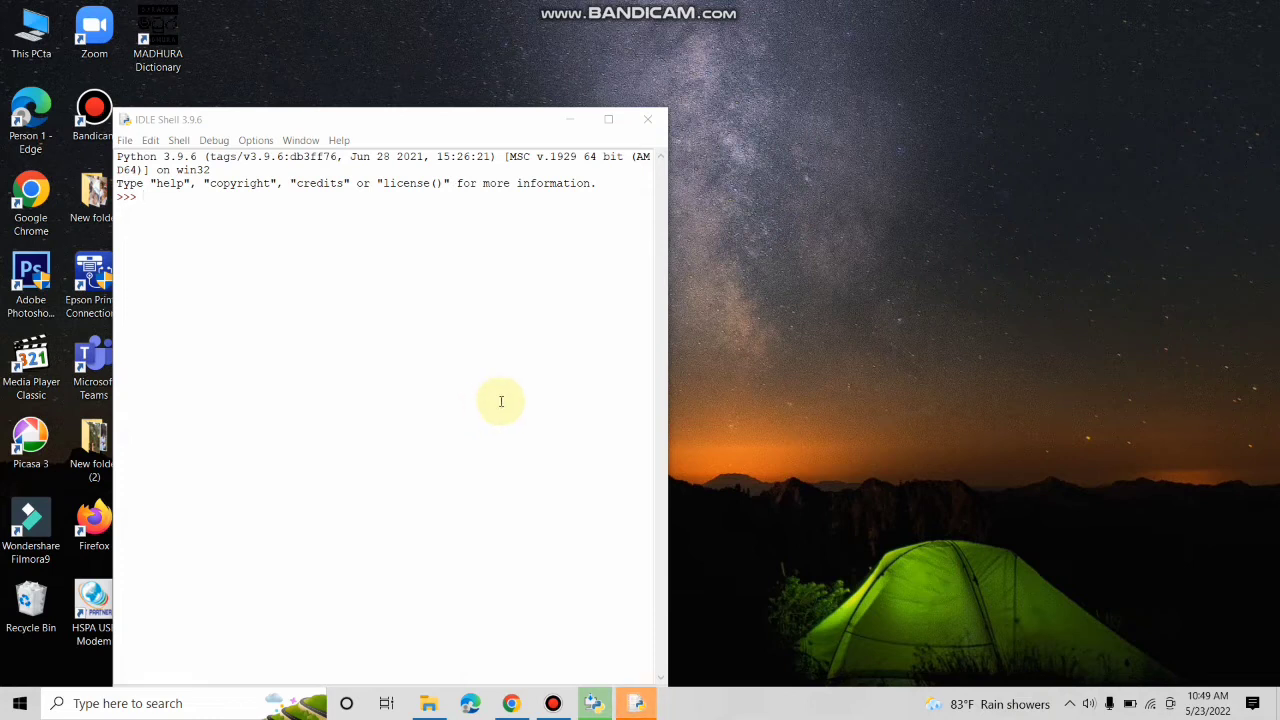
- Create a new IDLE file and save it as "python" in the libs folder inside Python39
click(124, 141)
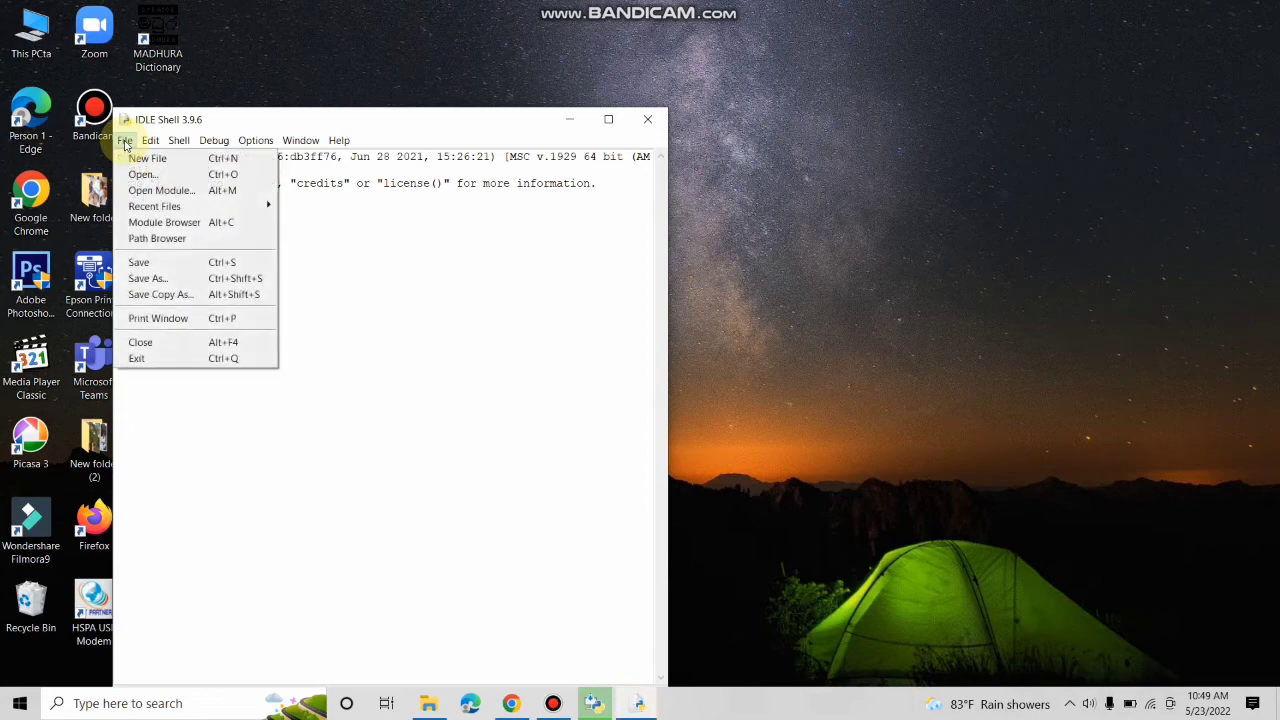
click(181, 160)
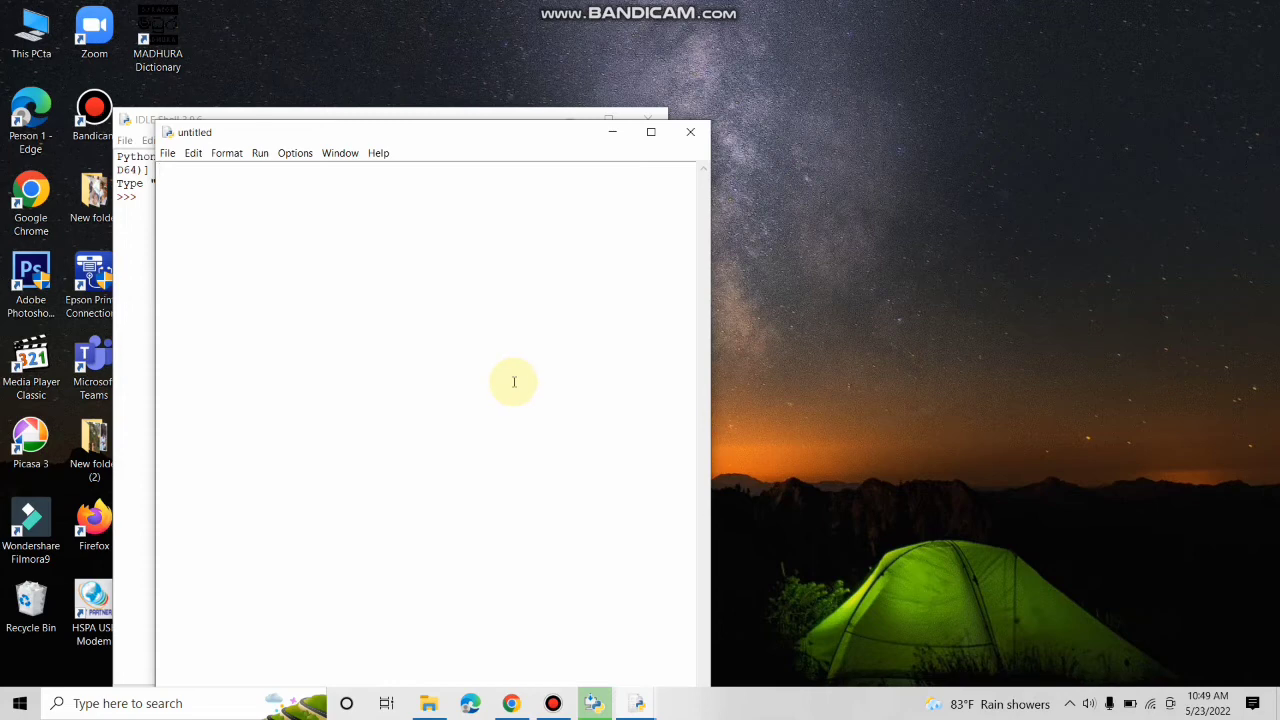
click(167, 153)
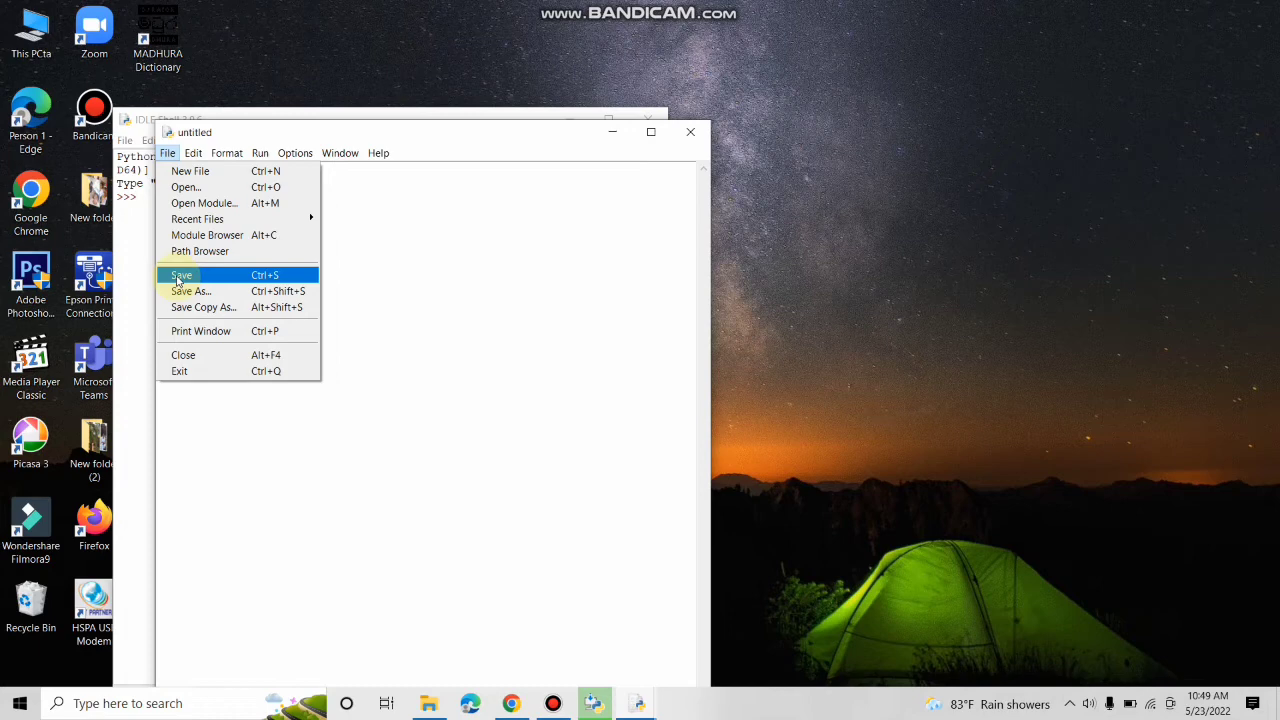
click(238, 281)
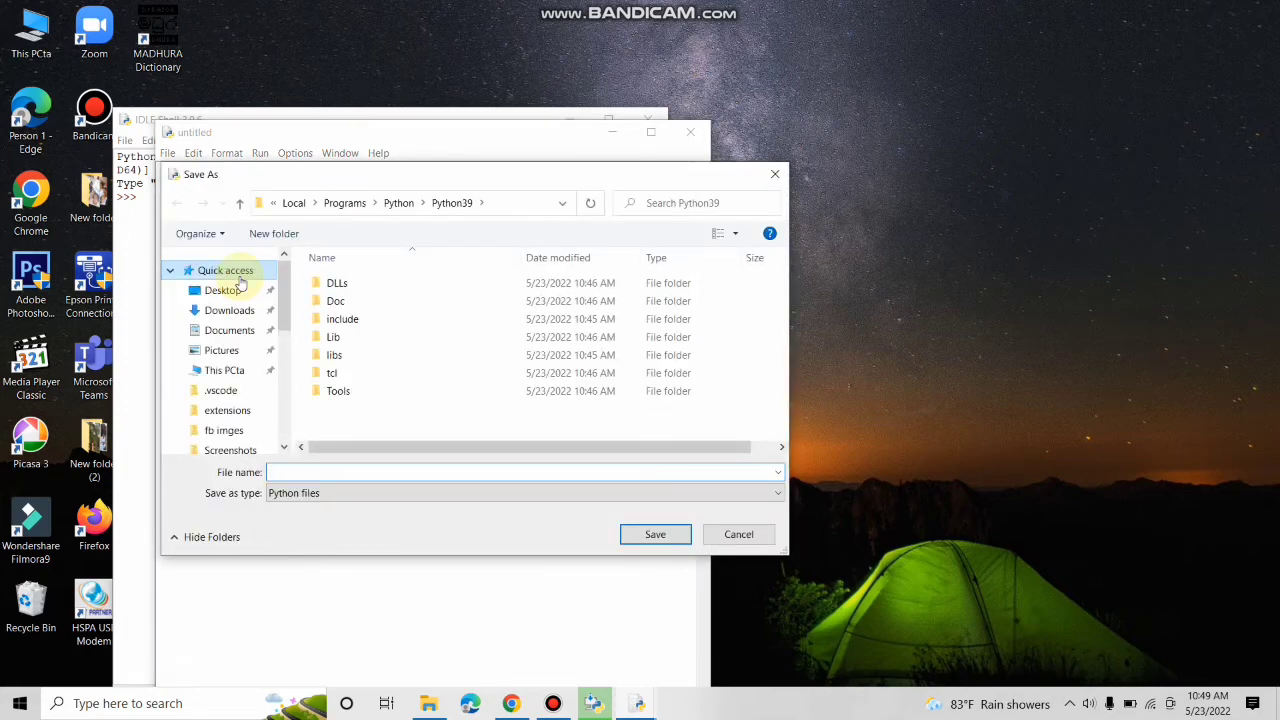
text(pyt)
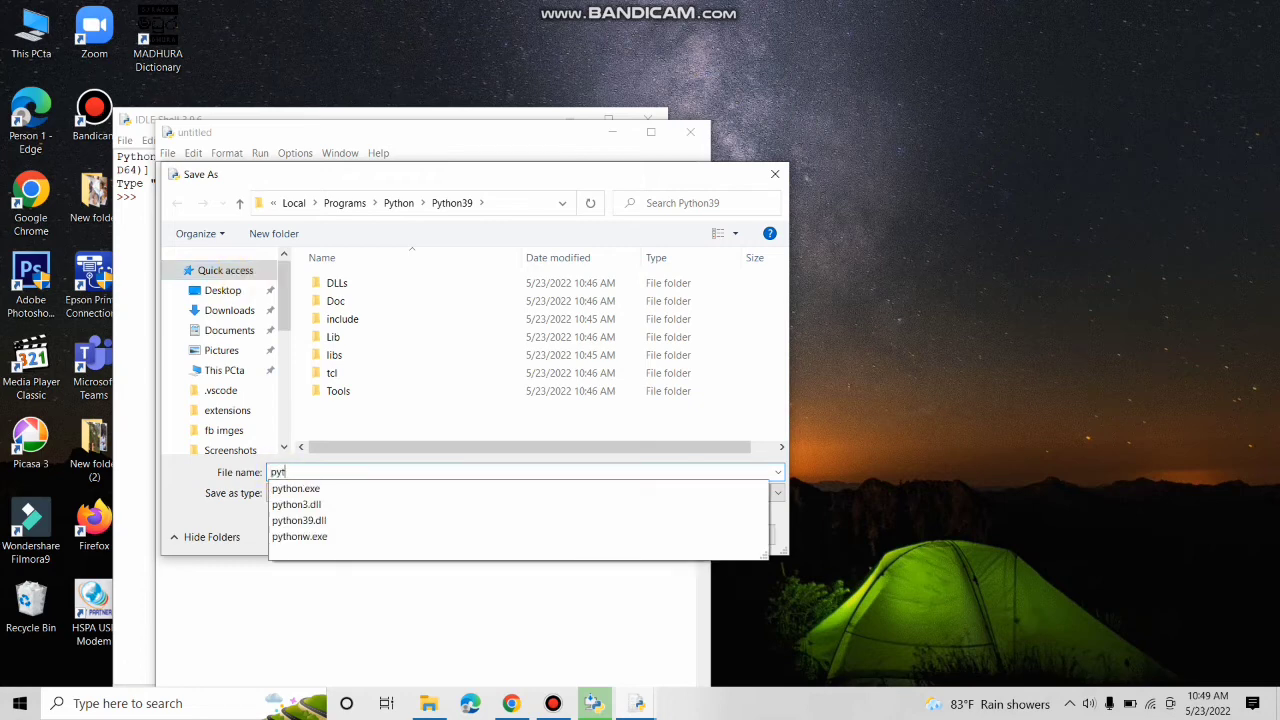
text(hon)
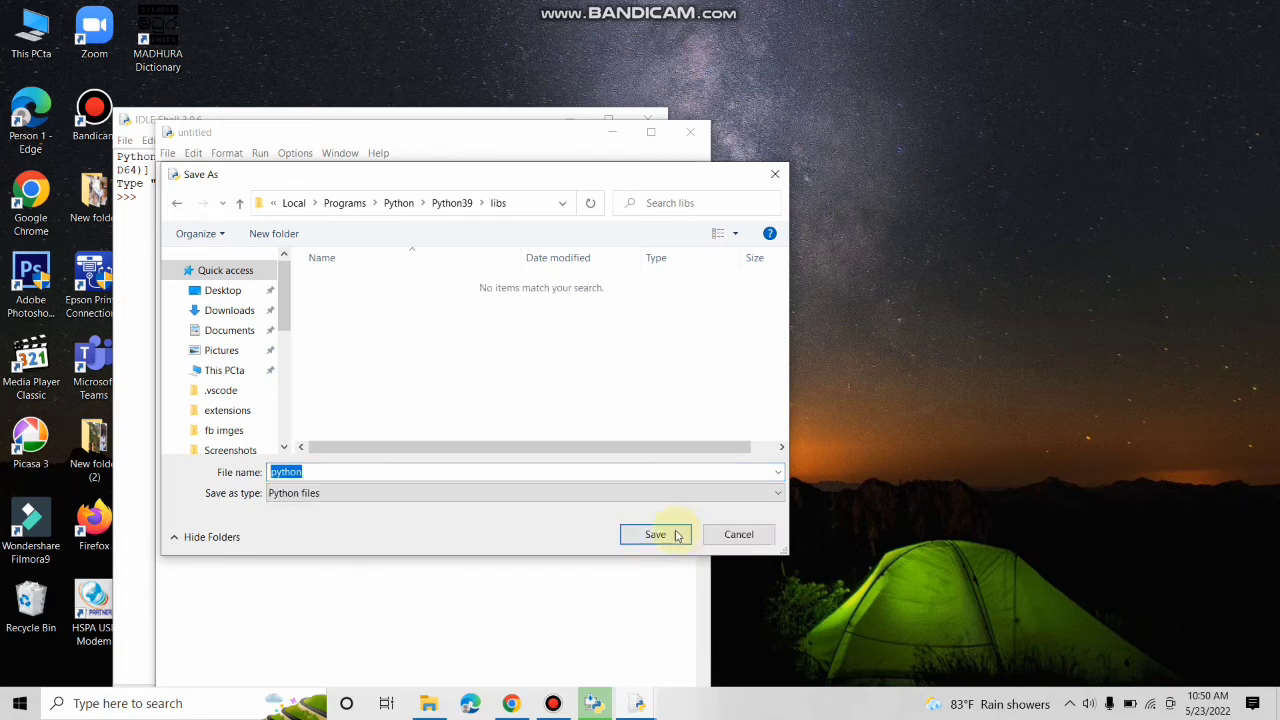
click(655, 530)
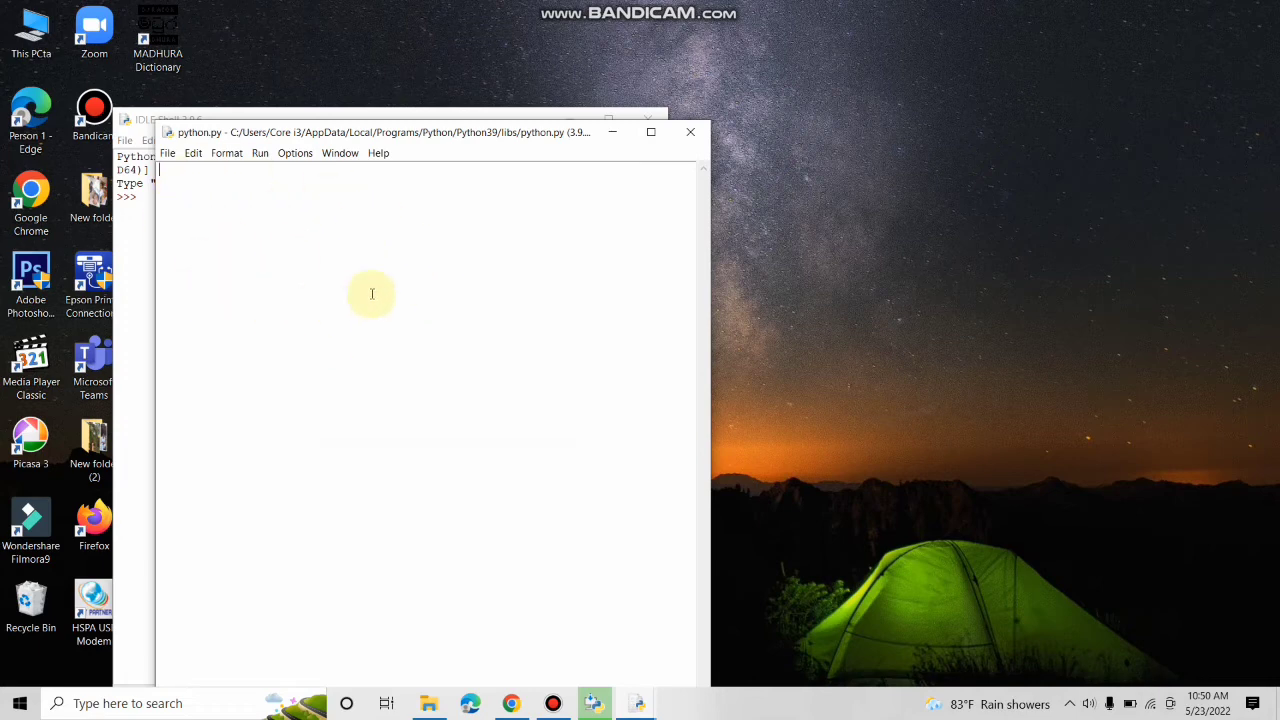
- Write the statement print("Hello World!") on the first line of python.py
click(169, 174)
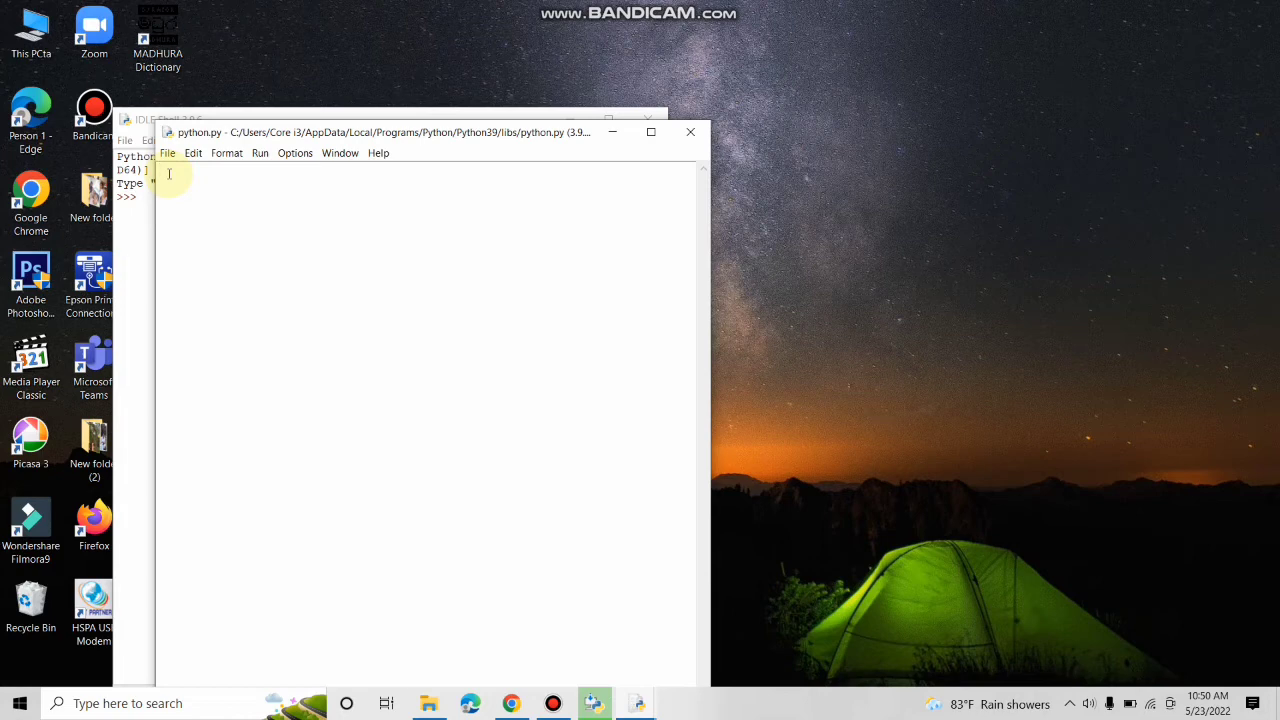
text(print()
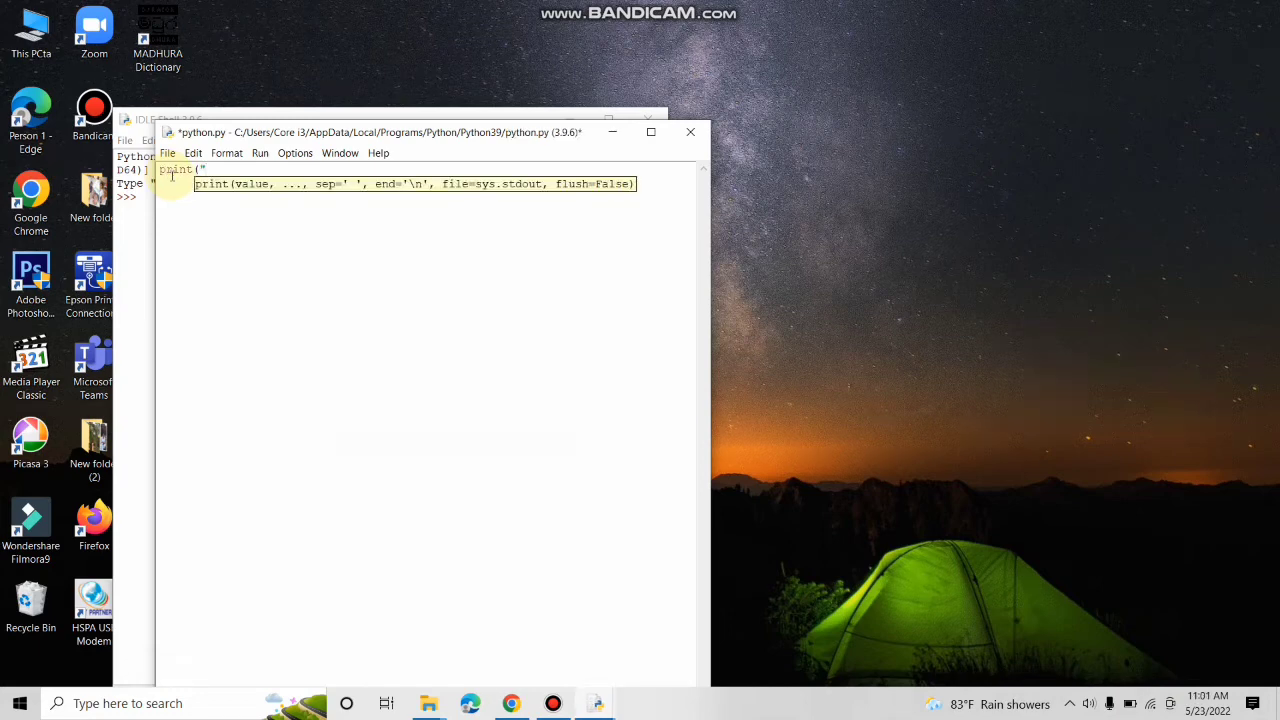
text(h)
key(BackSpace)
key(Caps_Lock)
text(Hellow)
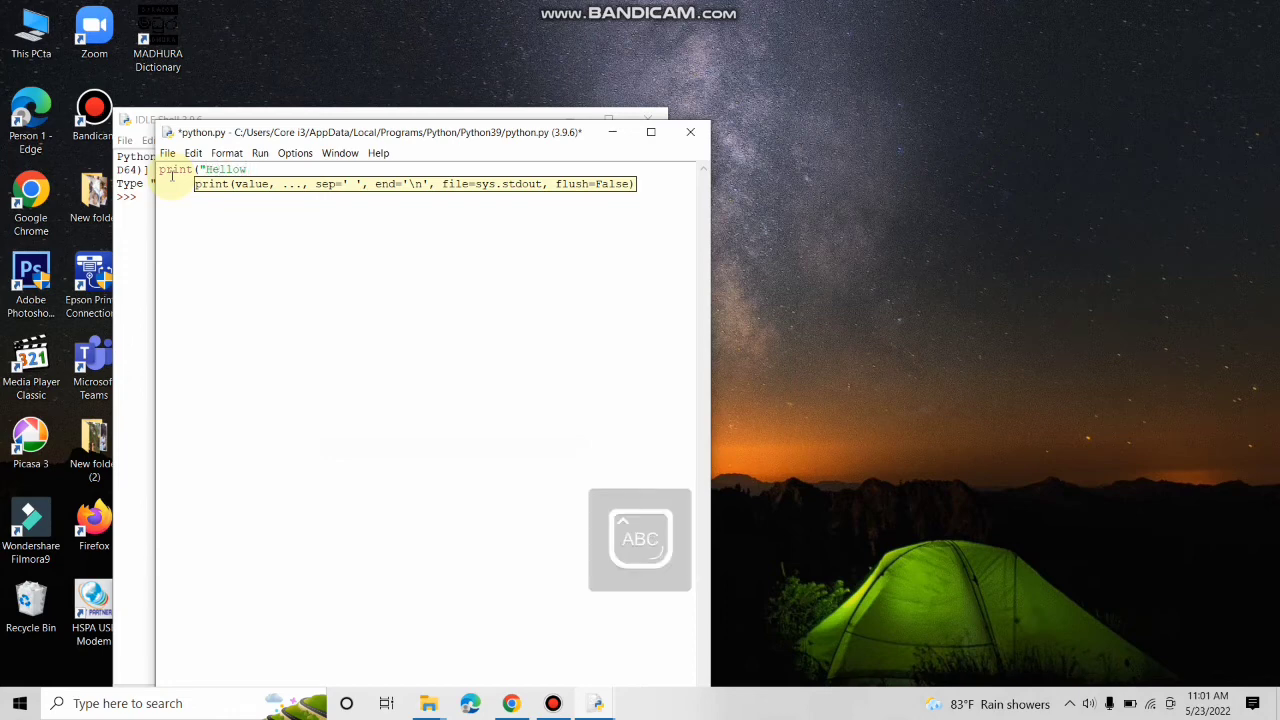
text( W)
key(BackSpace)
text(World)
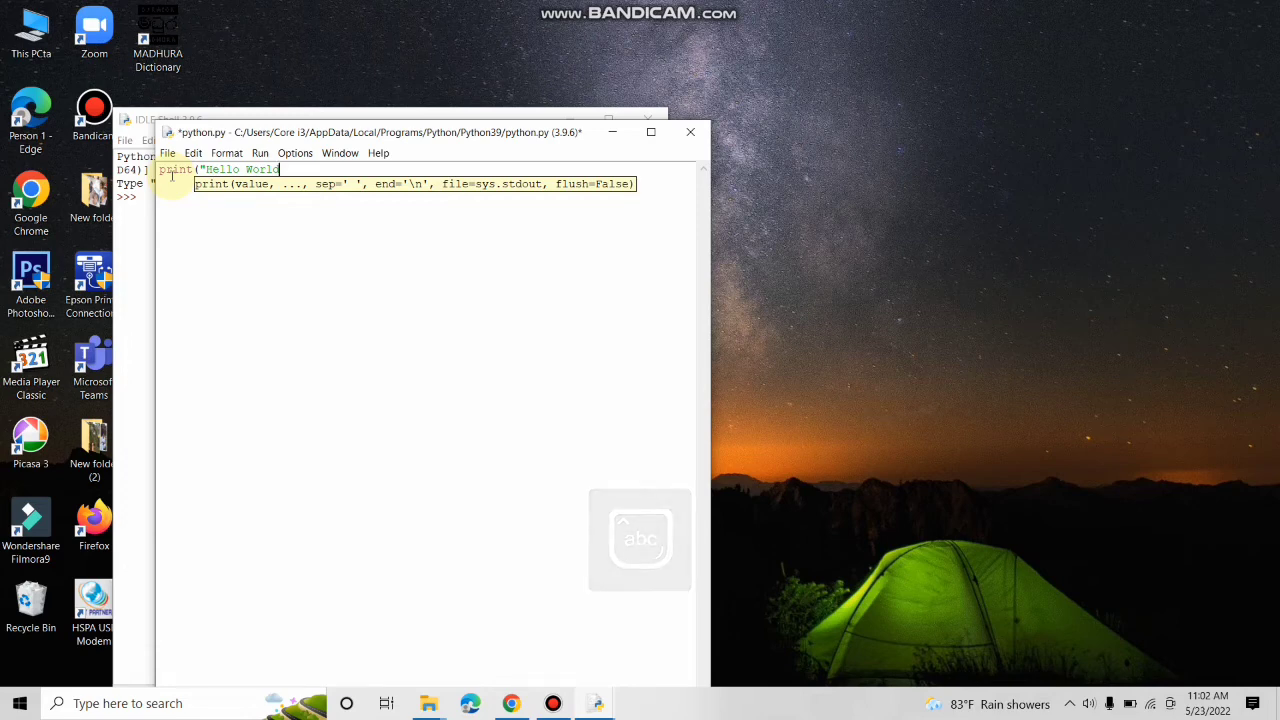
text(!)
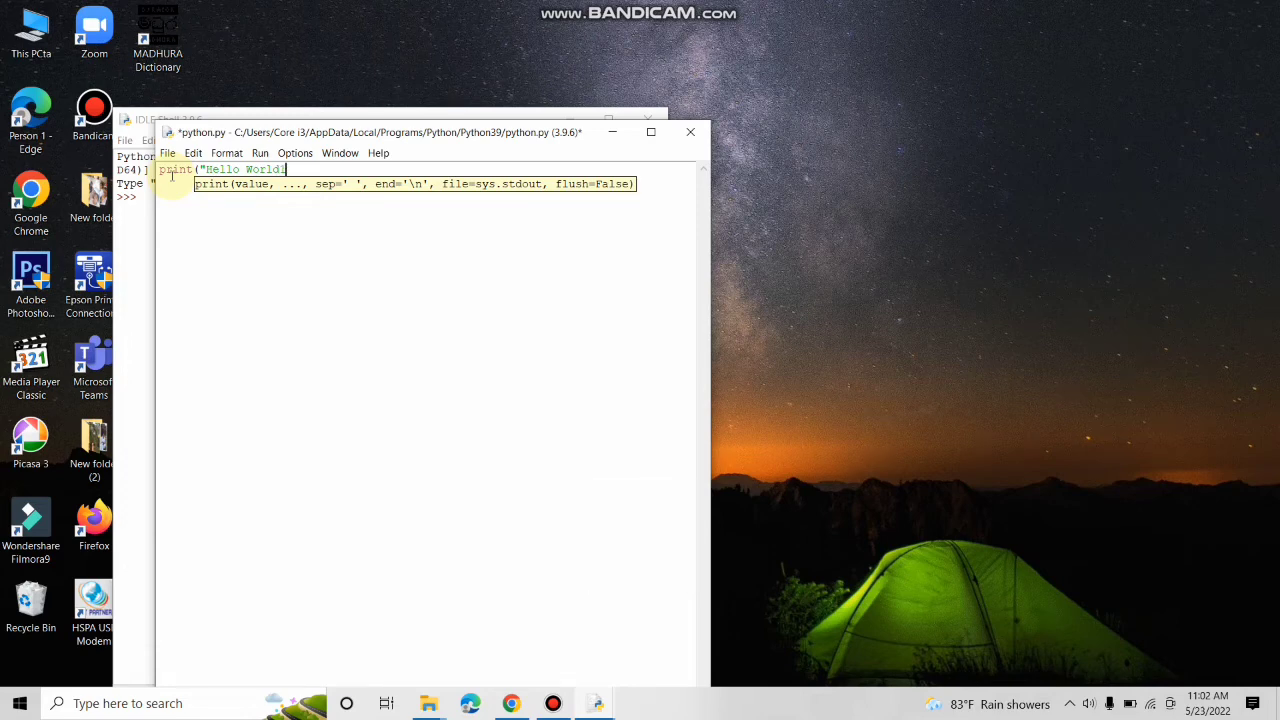
key(BackSpace)
text(")
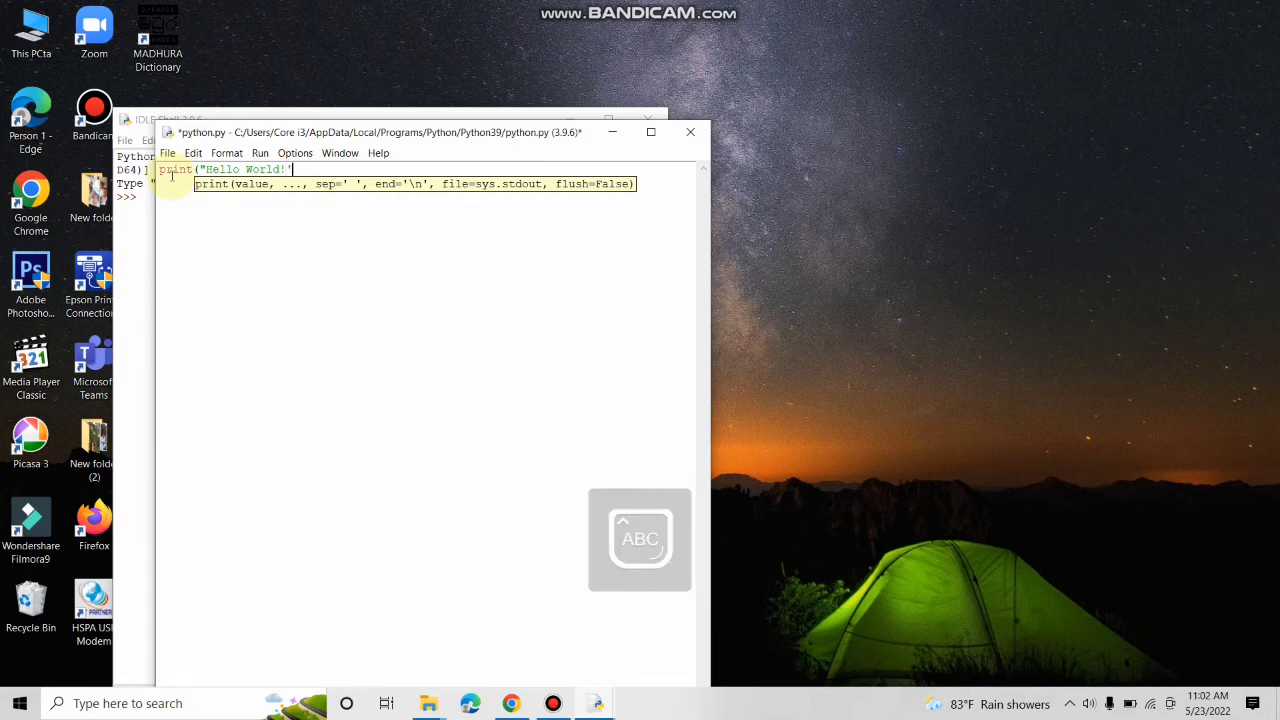
key(Caps_Lock)
text("))
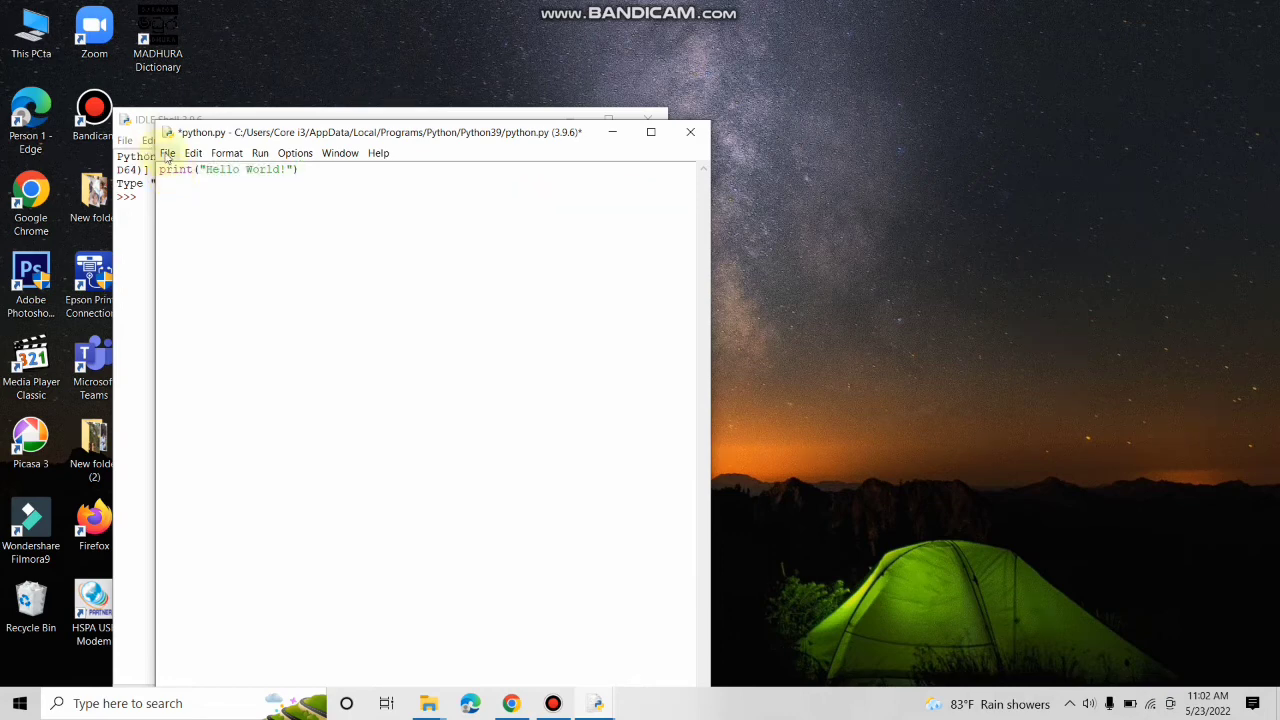
- Save python.py and run the module, placing the shell window beside the editor
click(167, 153)
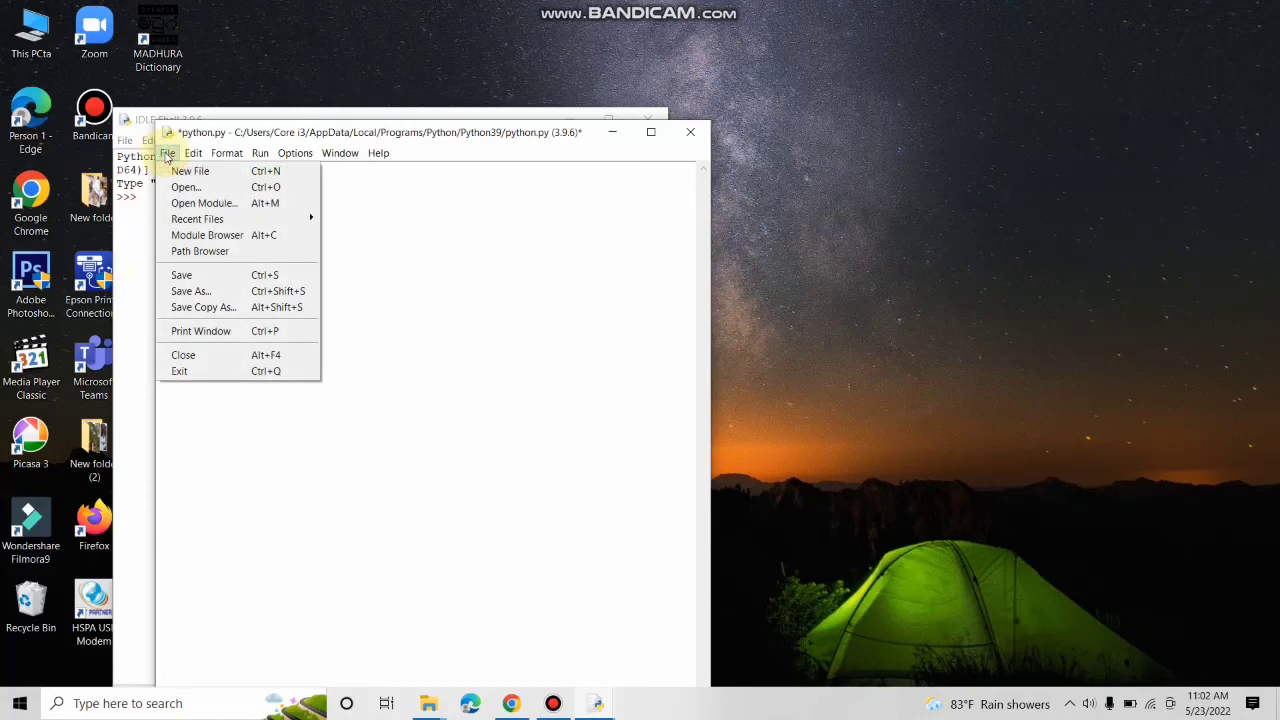
click(182, 277)
click(266, 152)
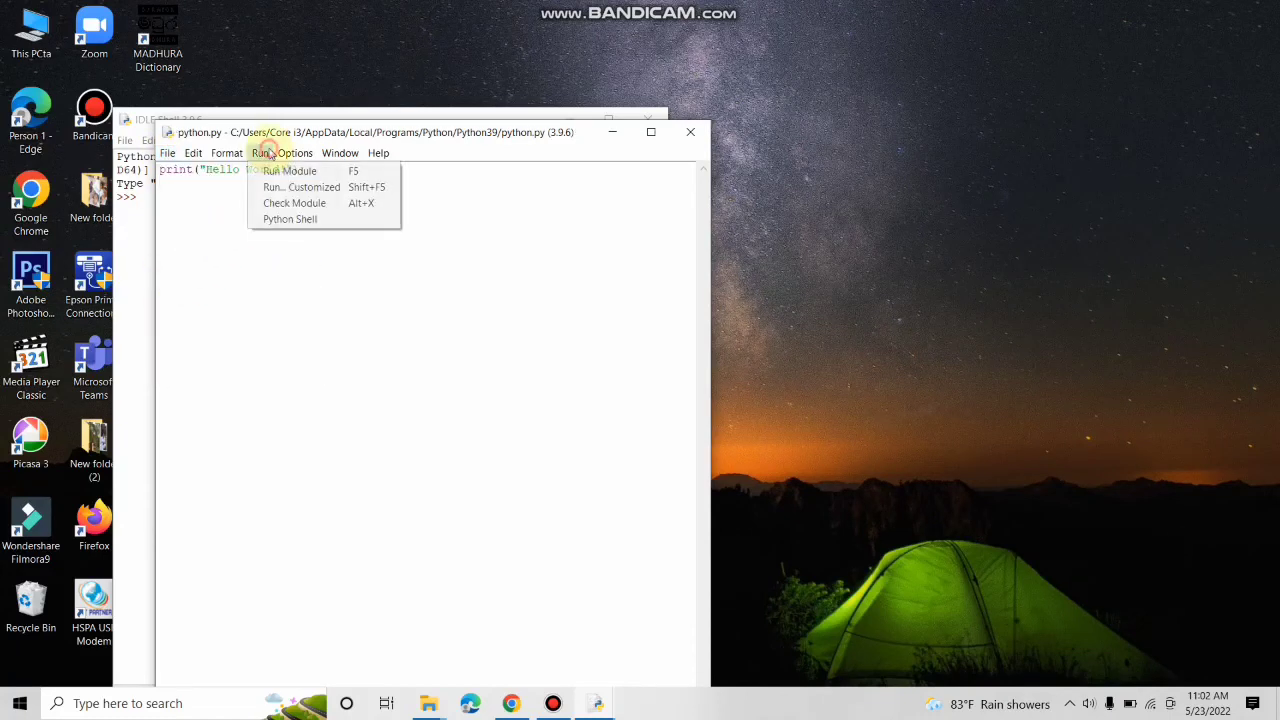
click(283, 171)
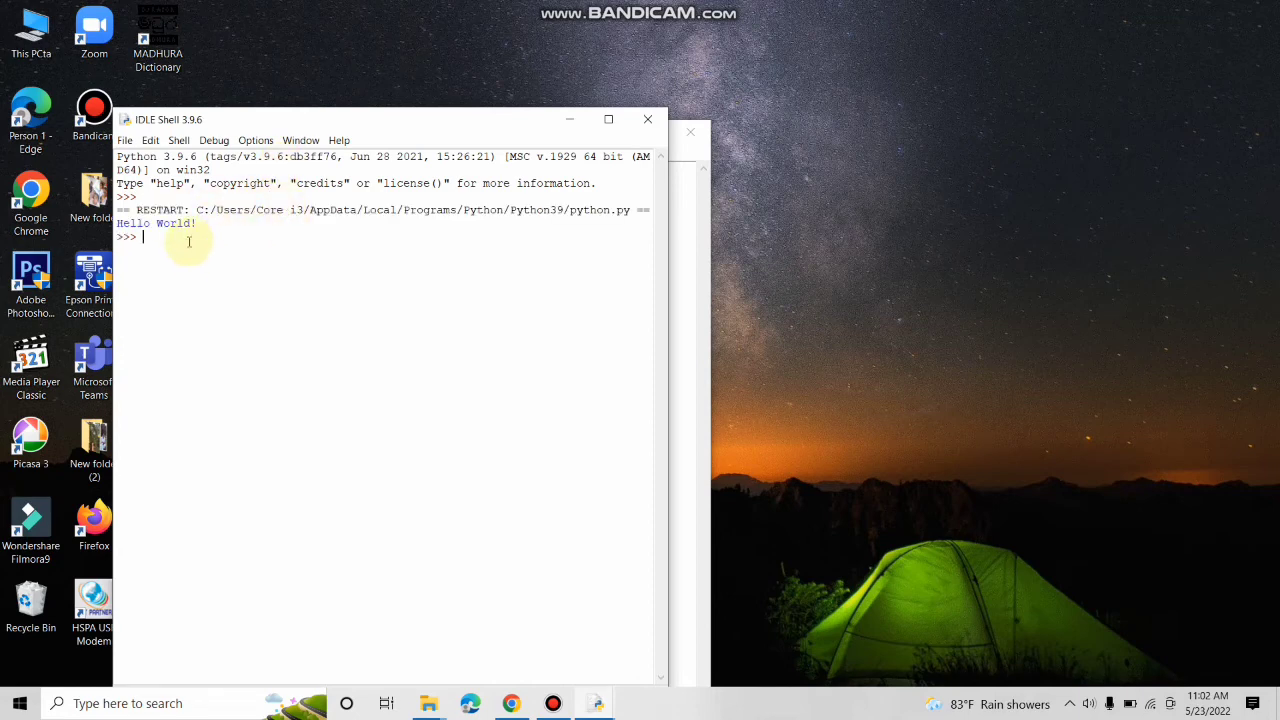
drag(386, 124, 971, 149)
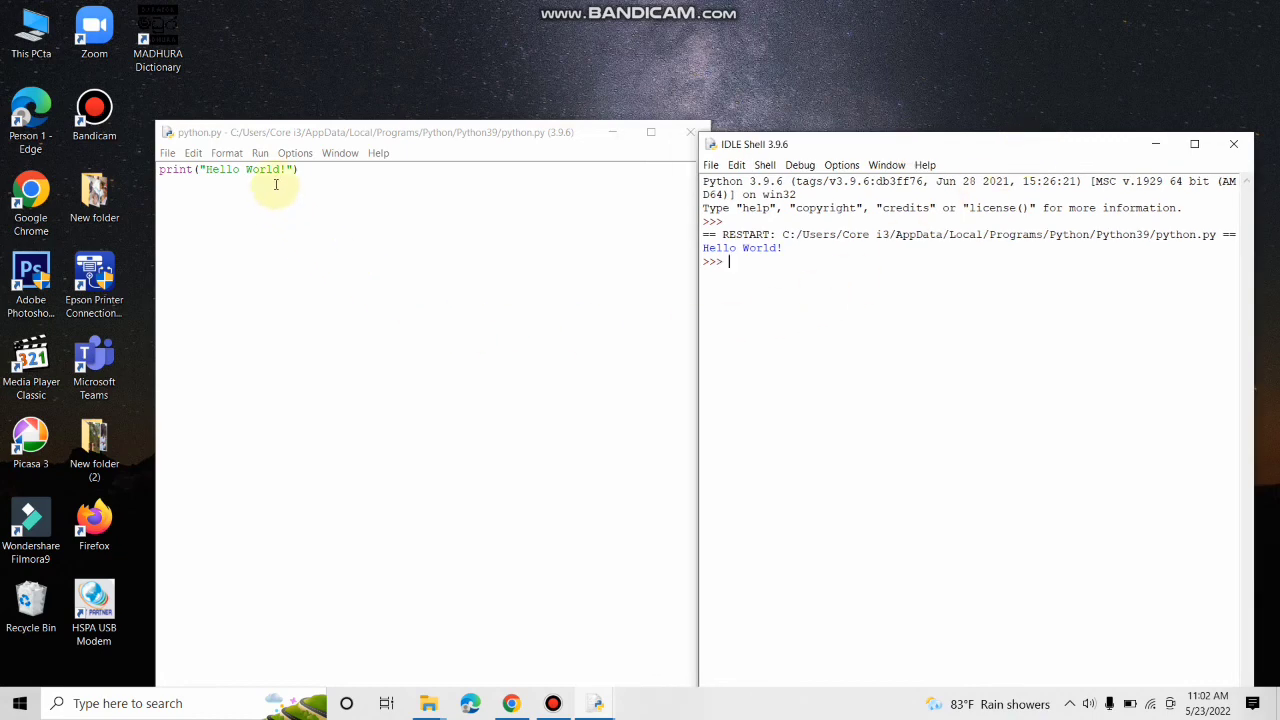
- Add a second line, print("**"), below the Hello World statement in python.py
click(315, 169)
key(Return)
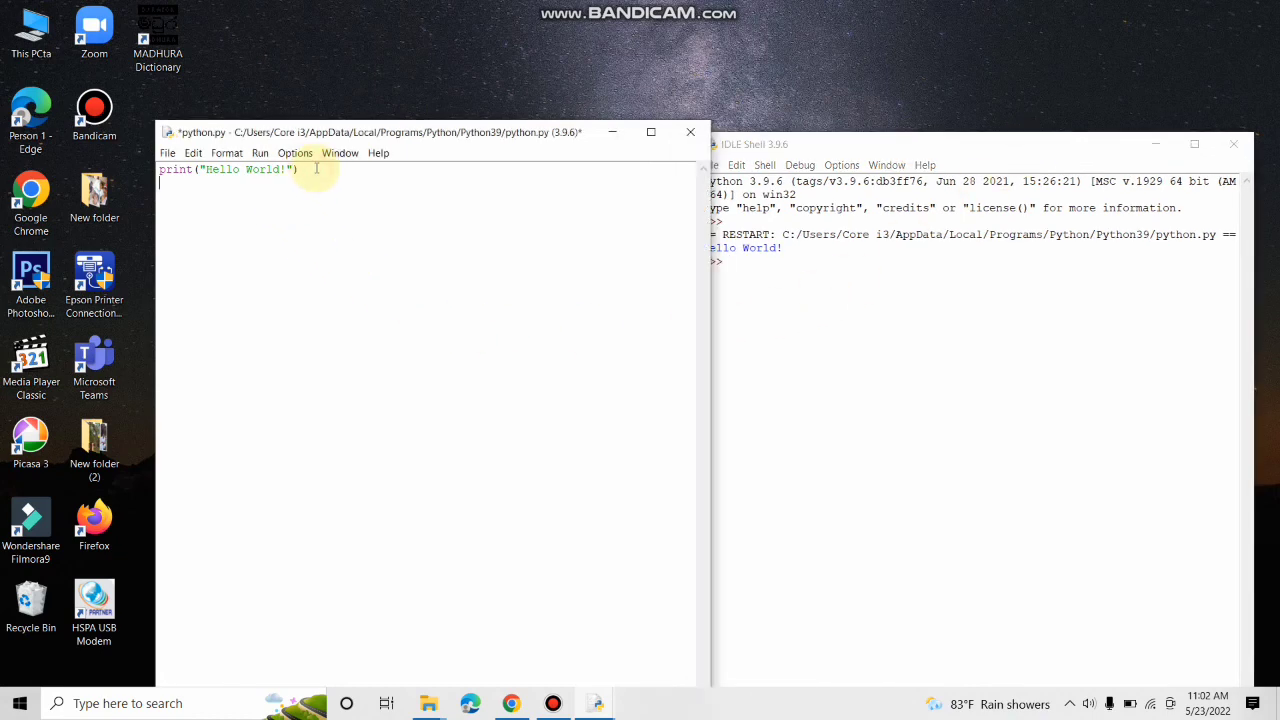
text(print("**)
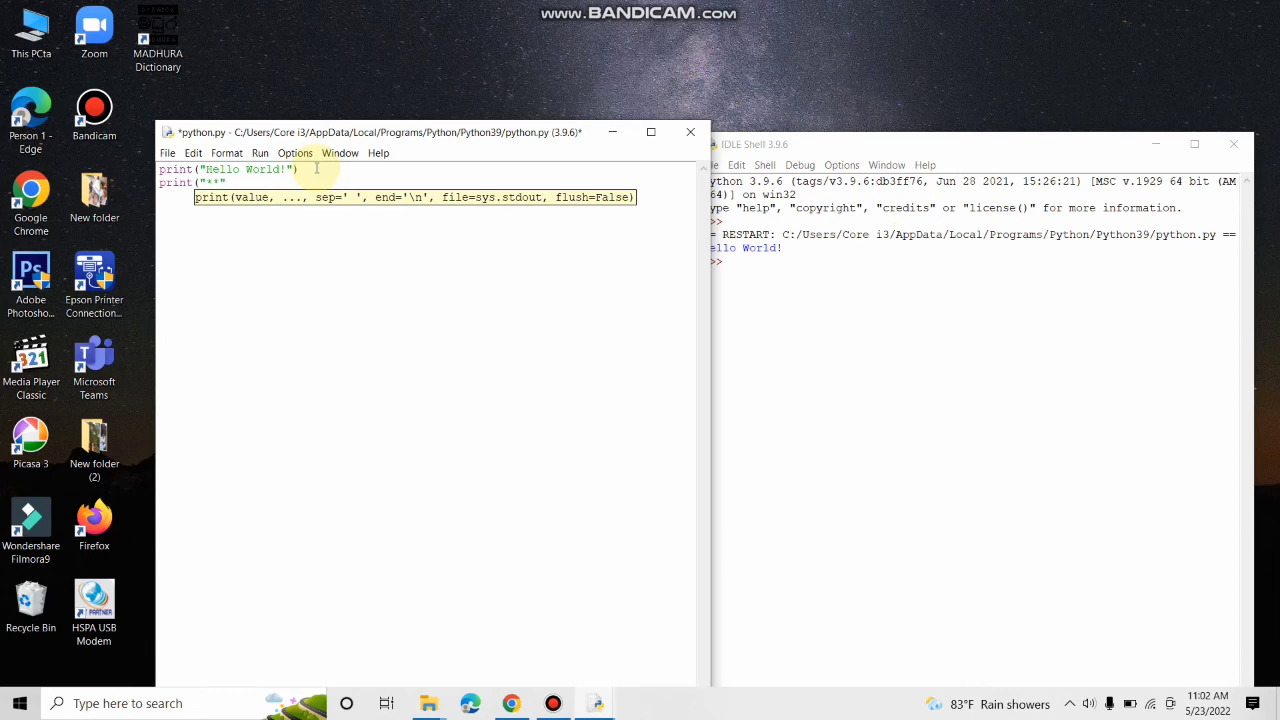
text())
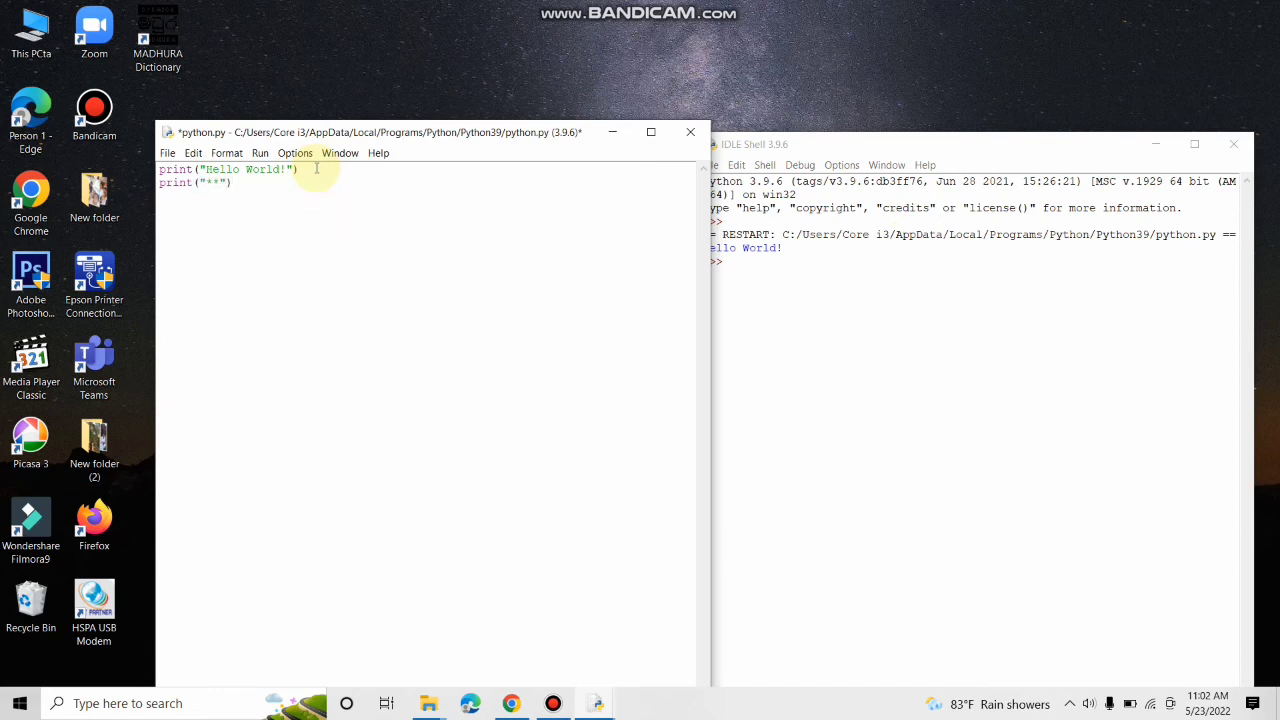
- Save python.py and run it again, closing the editor and shell windows once it has run
click(167, 153)
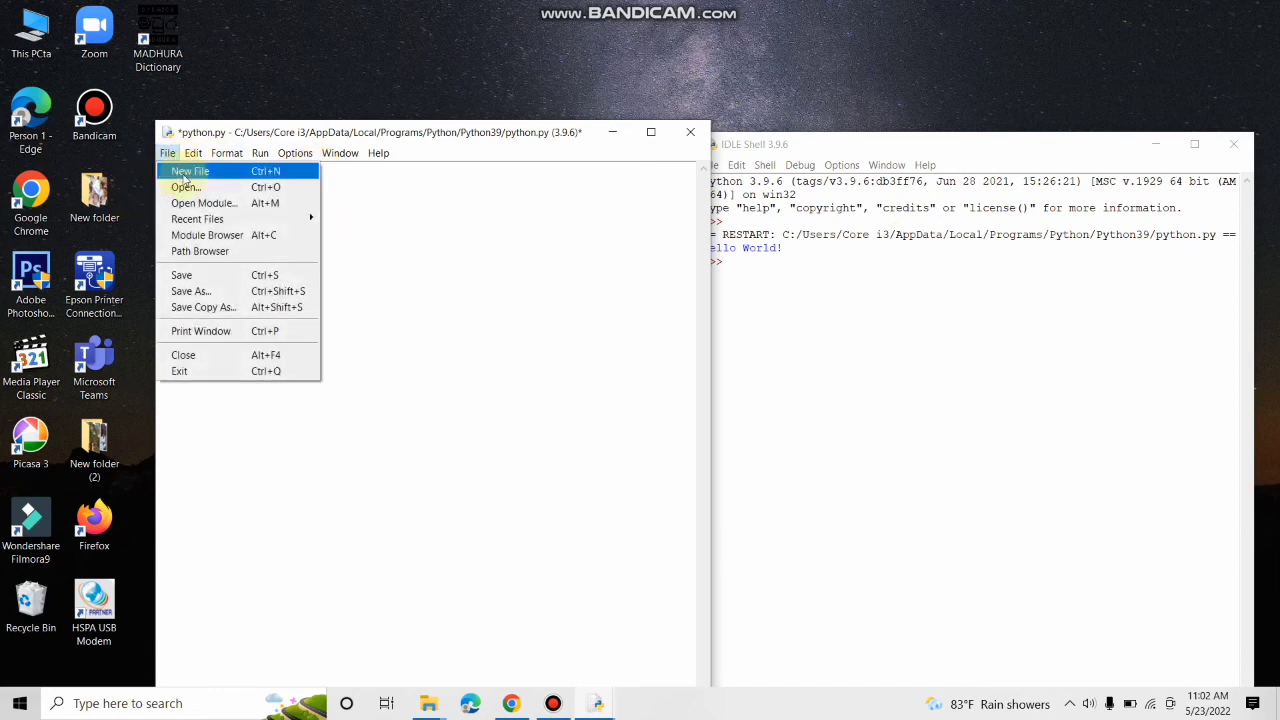
click(182, 275)
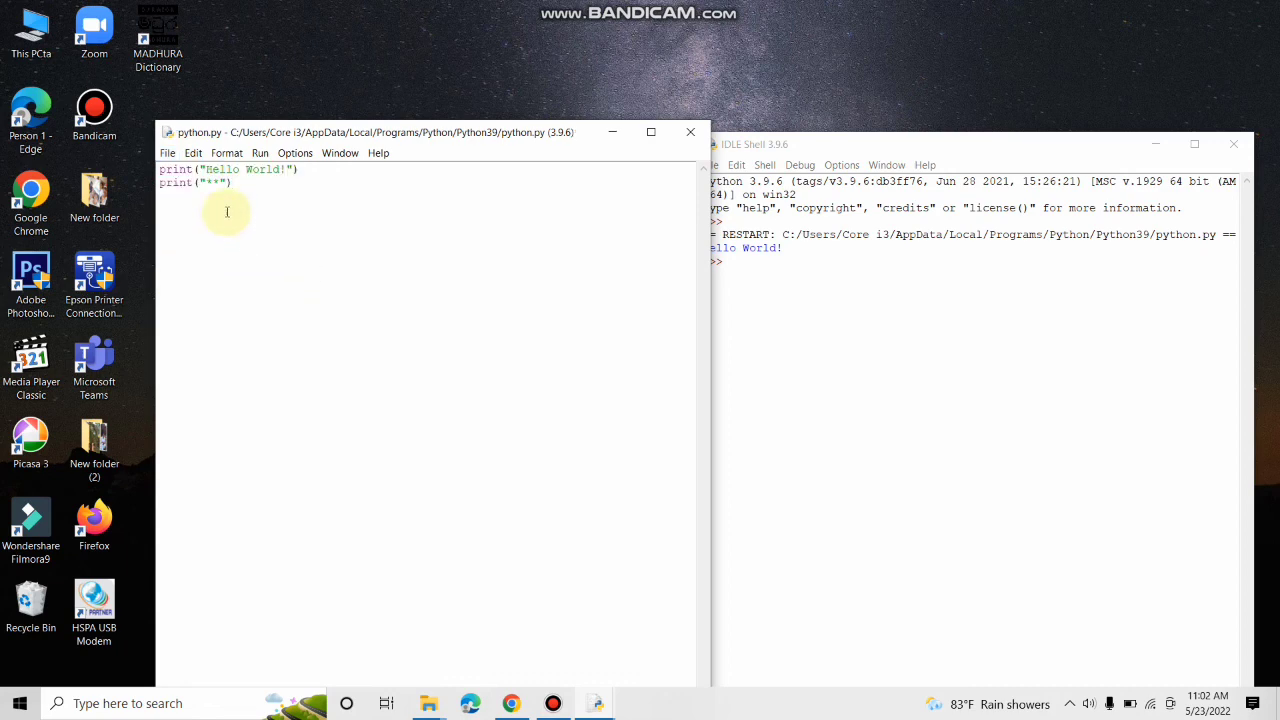
key(F5)
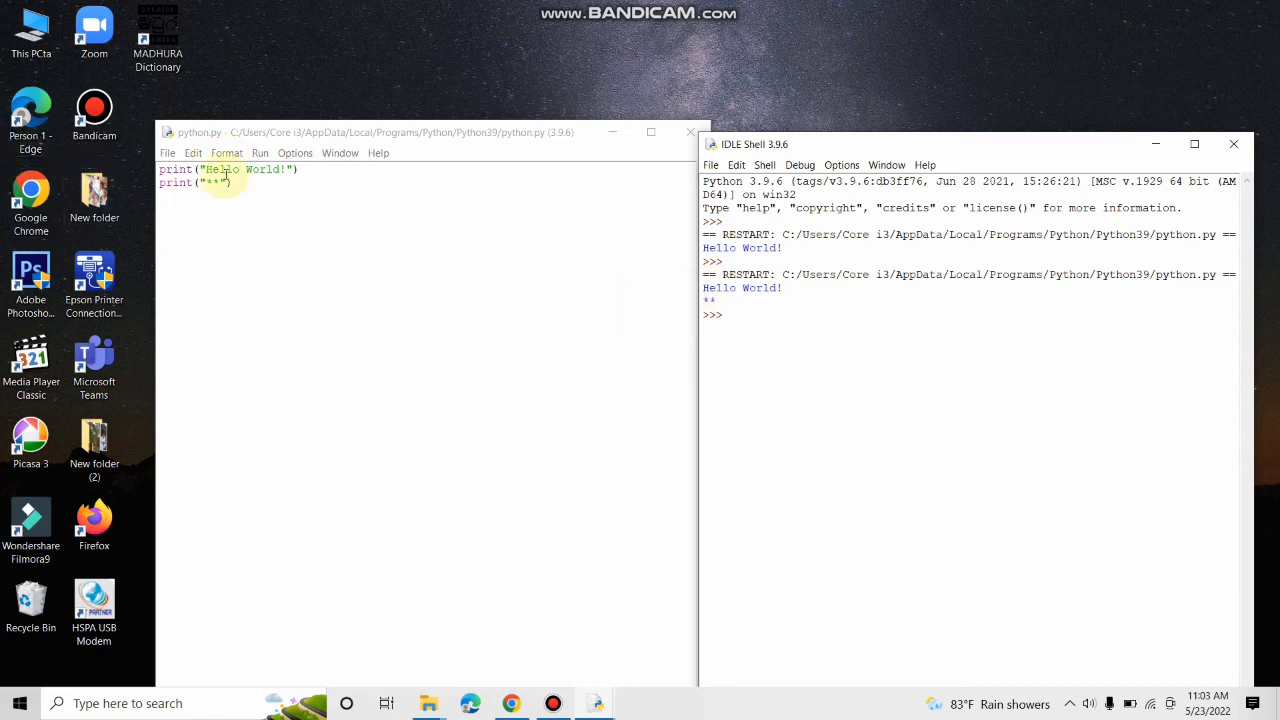
click(690, 132)
click(1231, 146)
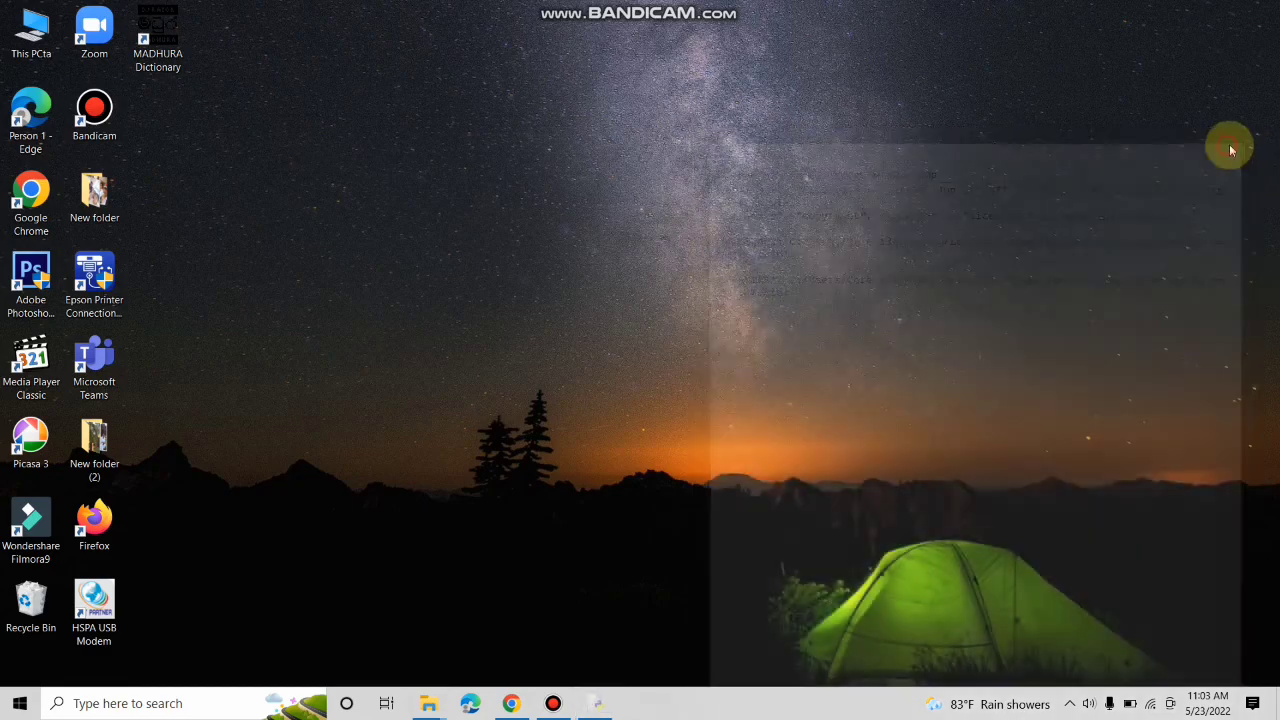